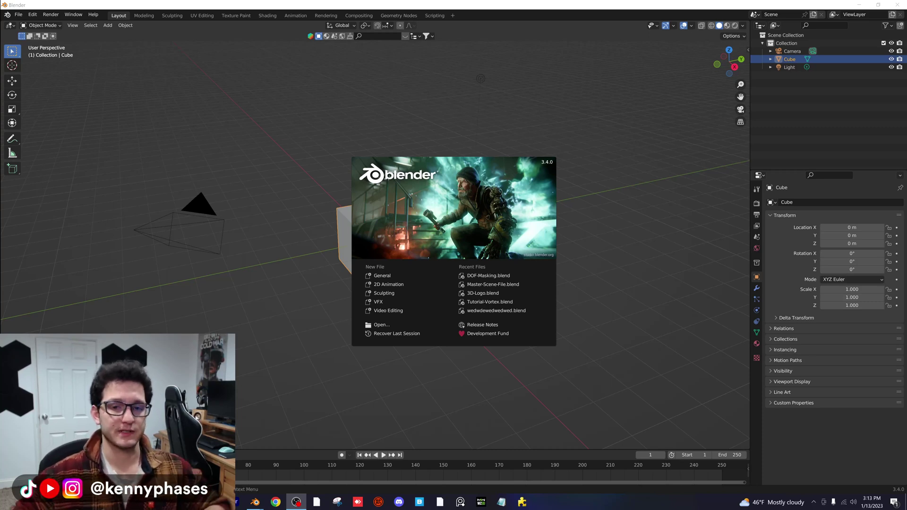
Examine the DOF-Masking.blend compositing node tree, including the Blur, Mix and Blur-Map-Template.psd image nodes, against the blurred cubes in the backdrop.
left_click(267, 127)
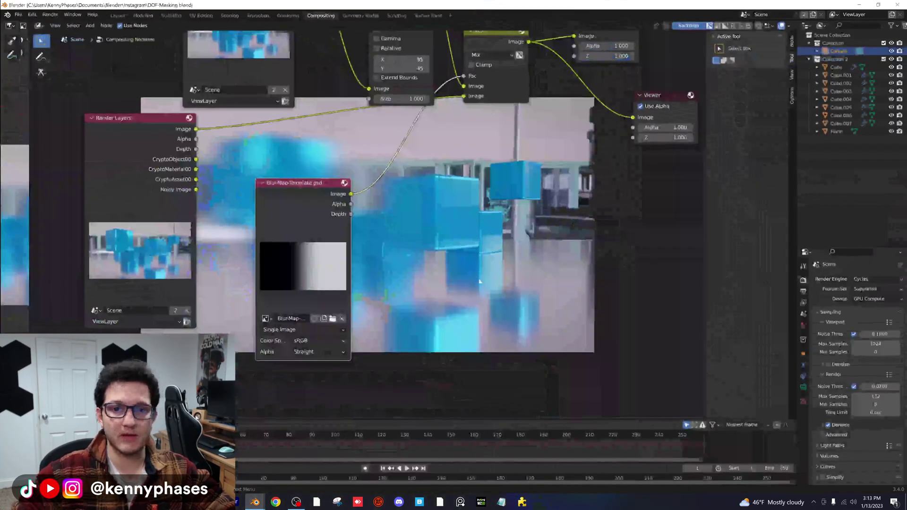
scroll(359, 204, "down", 2)
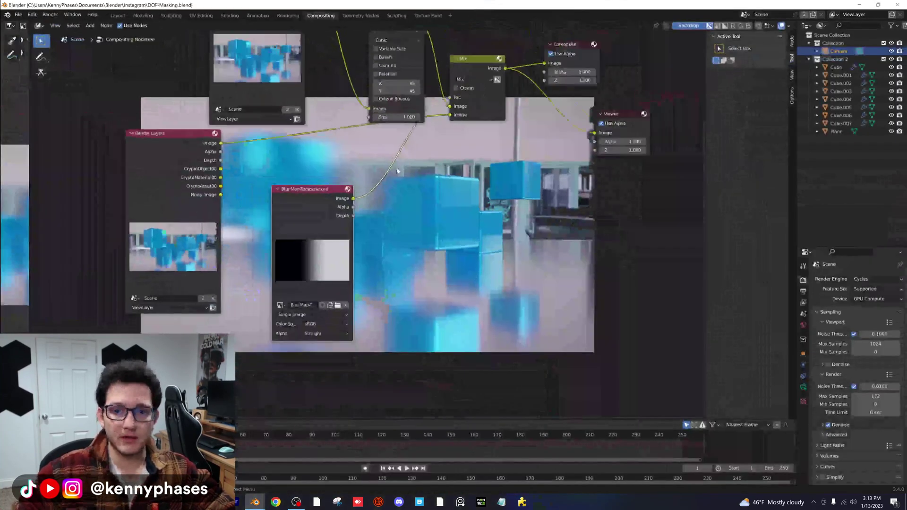
middle_click_drag(359, 204, 331, 279)
scroll(373, 265, "down", 1)
middle_click_drag(364, 204, 453, 220)
scroll(398, 229, "down", 2)
scroll(451, 223, "down", 1)
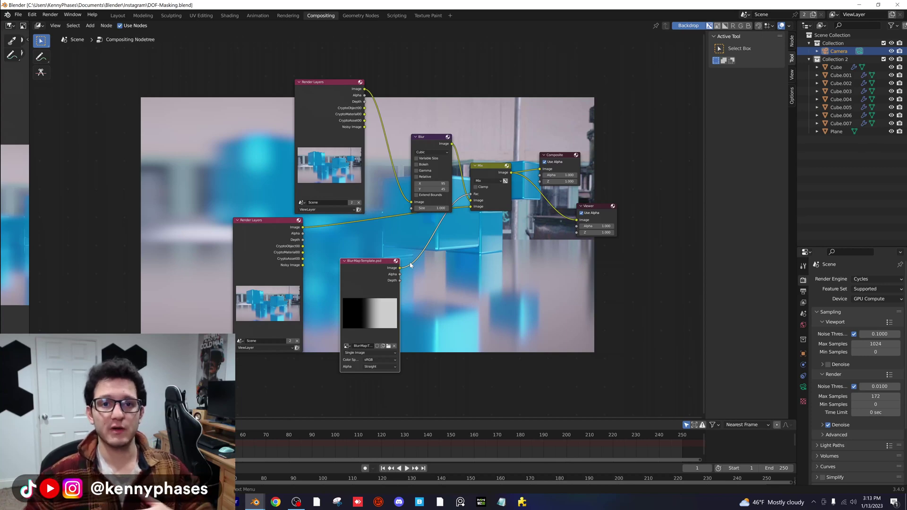
scroll(423, 268, "up", 3)
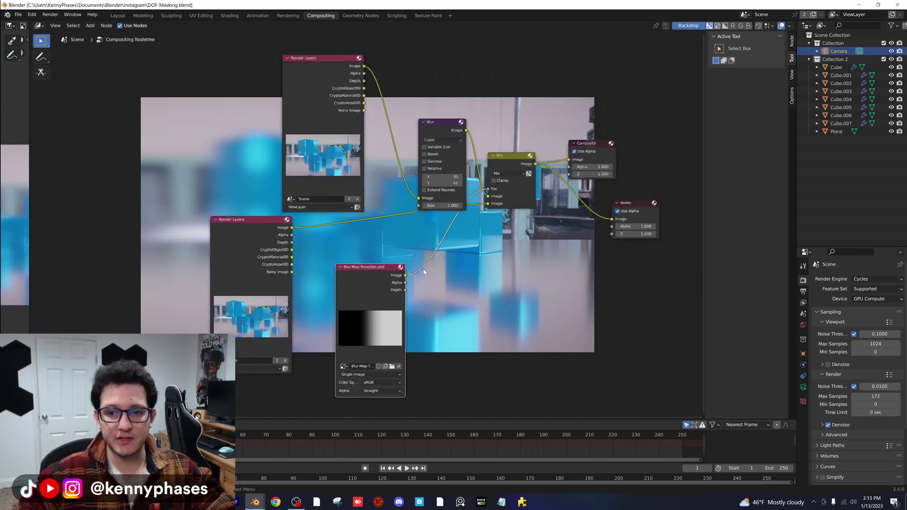
middle_click_drag(421, 216, 389, 219)
left_click_drag(485, 161, 481, 163)
left_click_drag(338, 281, 344, 263)
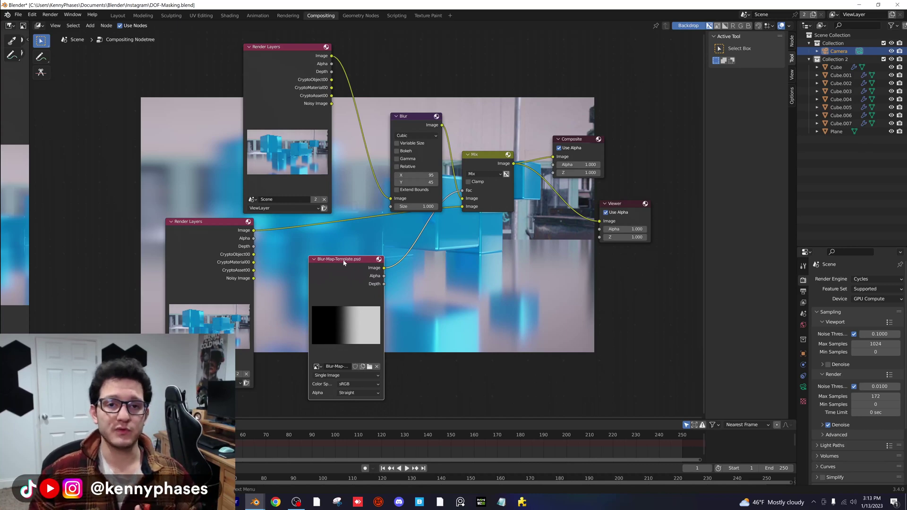
scroll(376, 217, "down", 4)
middle_click_drag(375, 216, 319, 352)
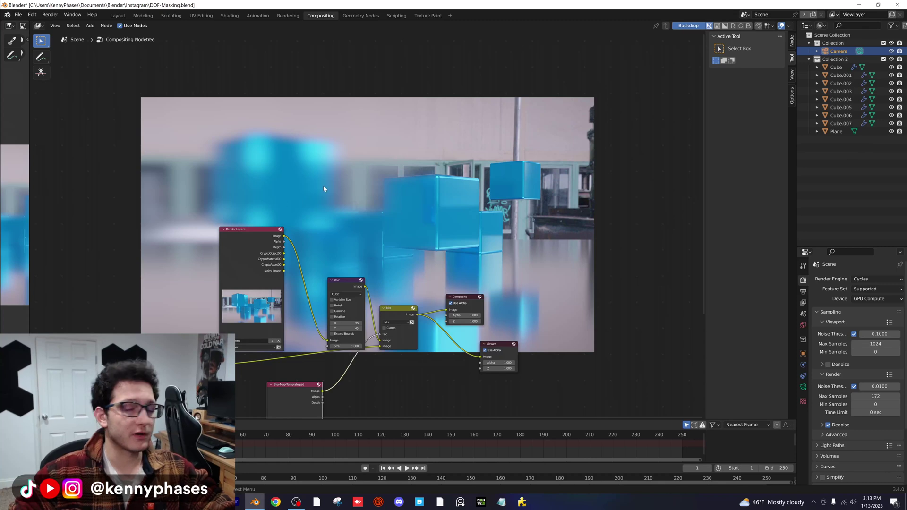
middle_click_drag(421, 412, 459, 319)
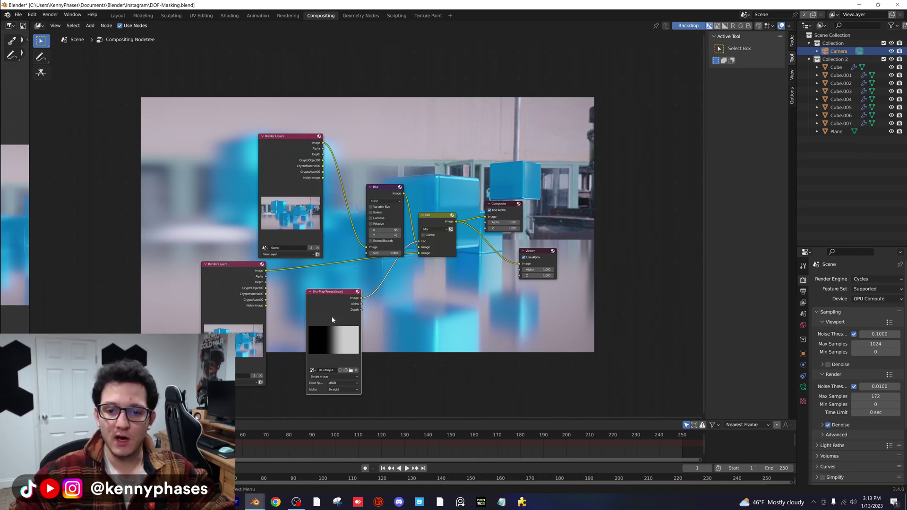
scroll(375, 327, "up", 4)
middle_click_drag(379, 327, 387, 281)
scroll(383, 274, "down", 2)
scroll(388, 280, "down", 1)
middle_click_drag(409, 314, 399, 316)
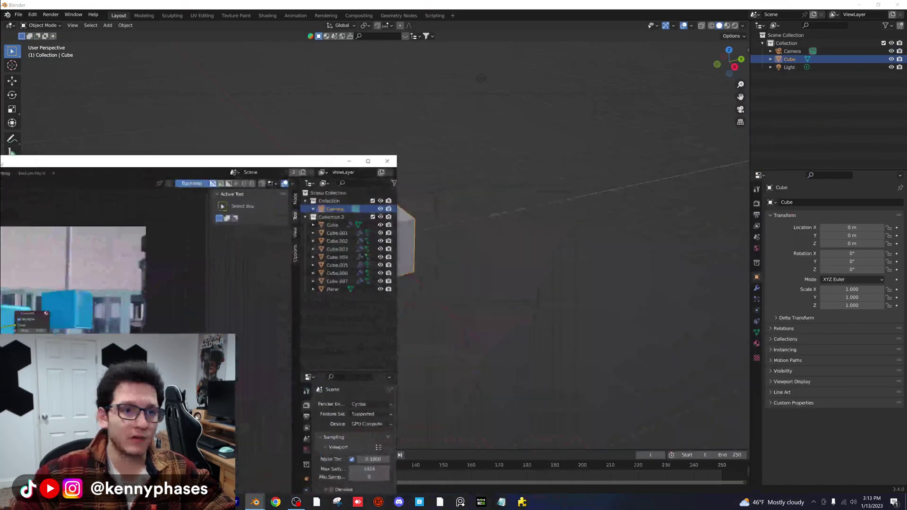
Switch to the new default cube scene and save it as blur.blend in the Desktop folder.
left_click(330, 213)
middle_click_drag(331, 215, 355, 216)
key("ctrl+s")
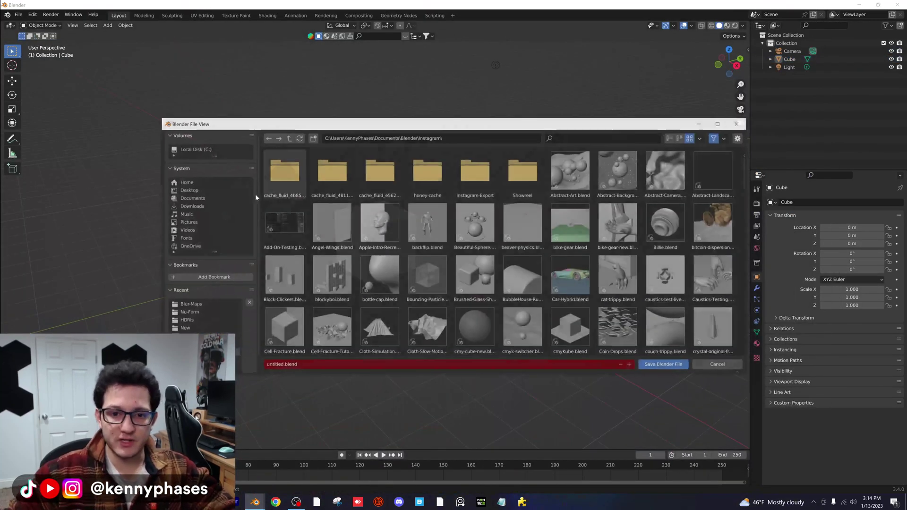
left_click(203, 199)
left_click(187, 190)
left_click(284, 365)
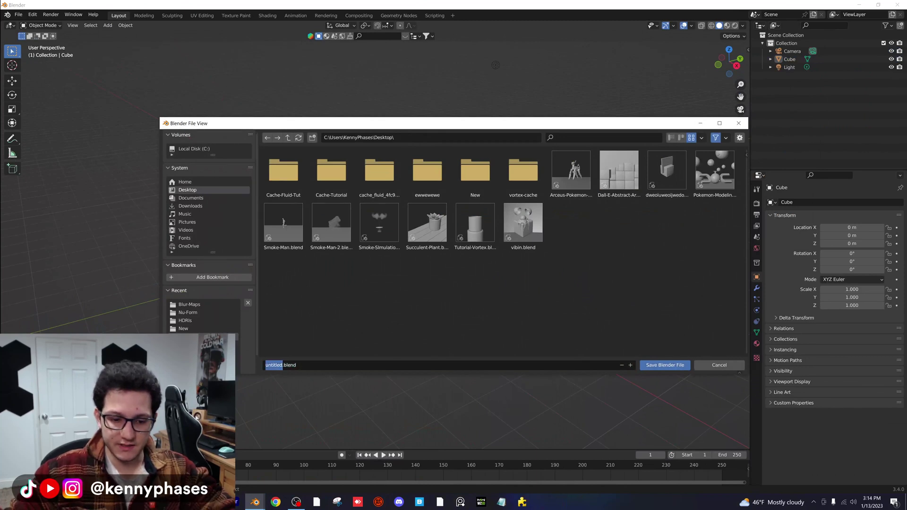
type("blur")
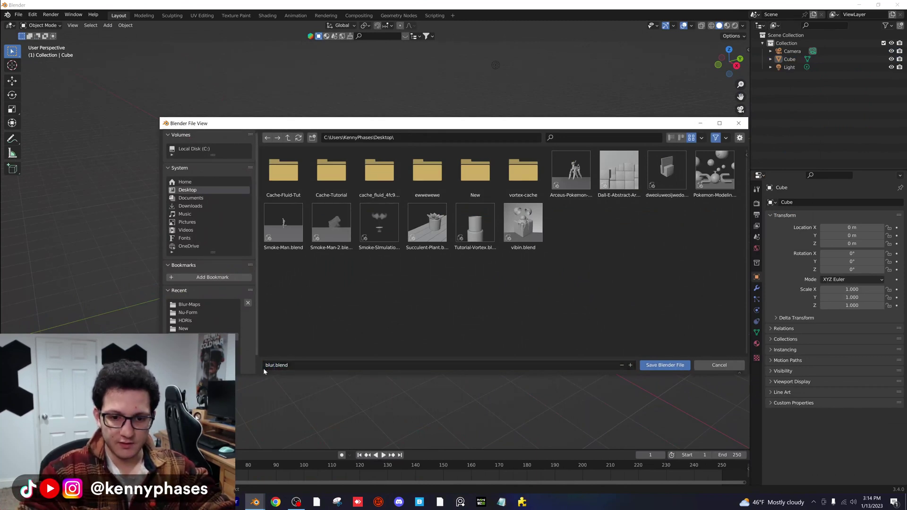
left_click(665, 365)
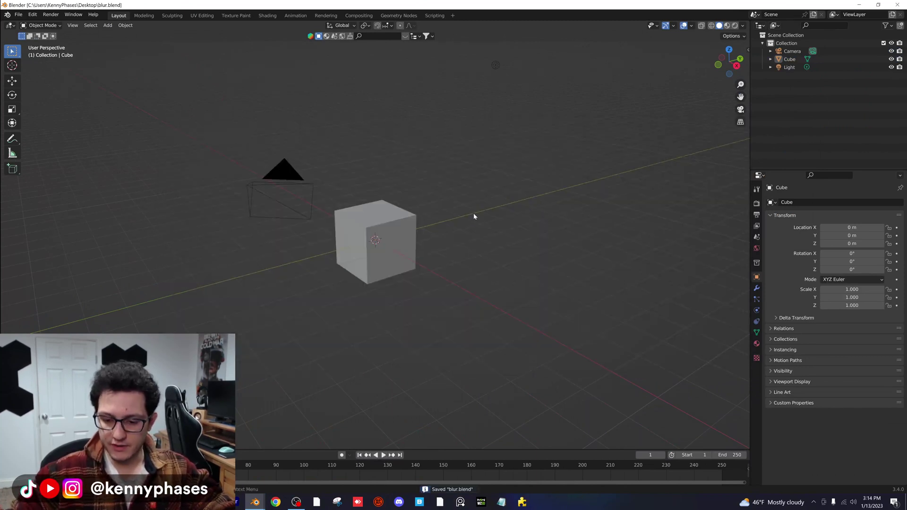
View the scene through the camera with Rendered viewport shading.
key("KP_0")
key("z")
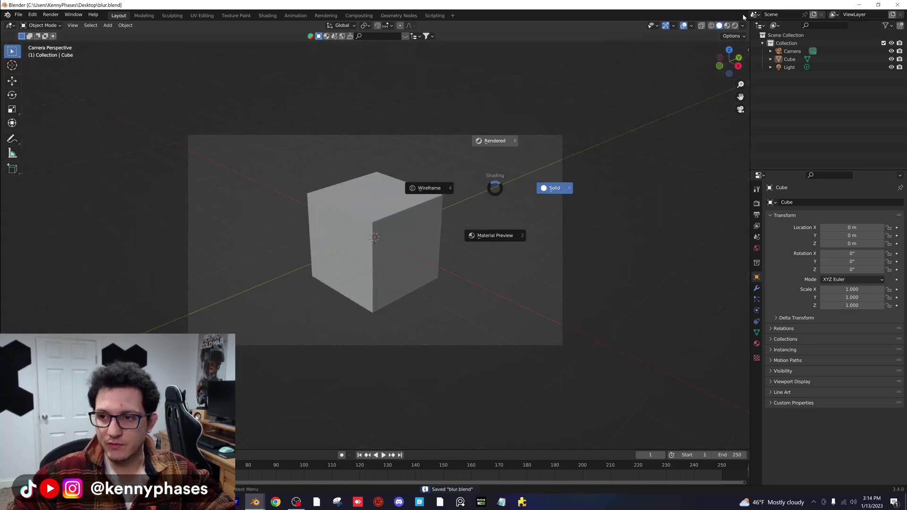
left_click(503, 141)
Set the render engine to Cycles with GPU Compute as the device, and save the file.
left_click(756, 203)
left_click(848, 202)
left_click(835, 230)
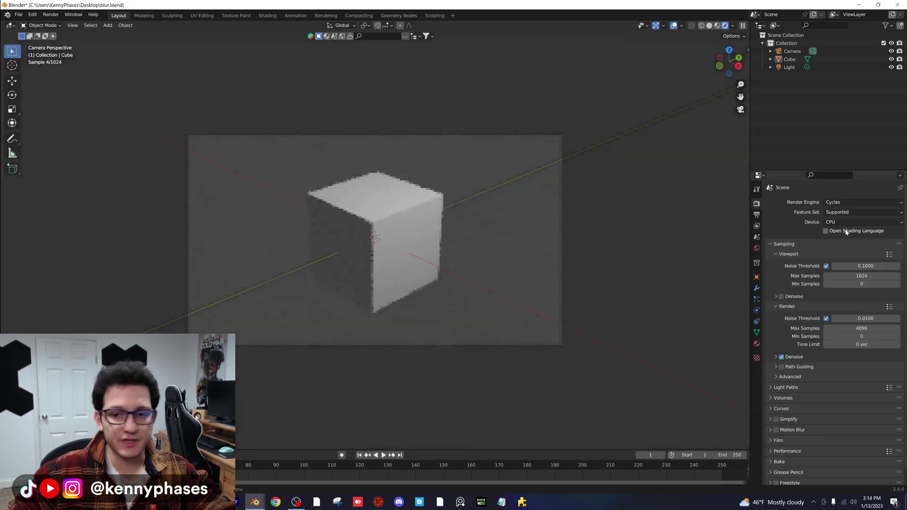
left_click(850, 222)
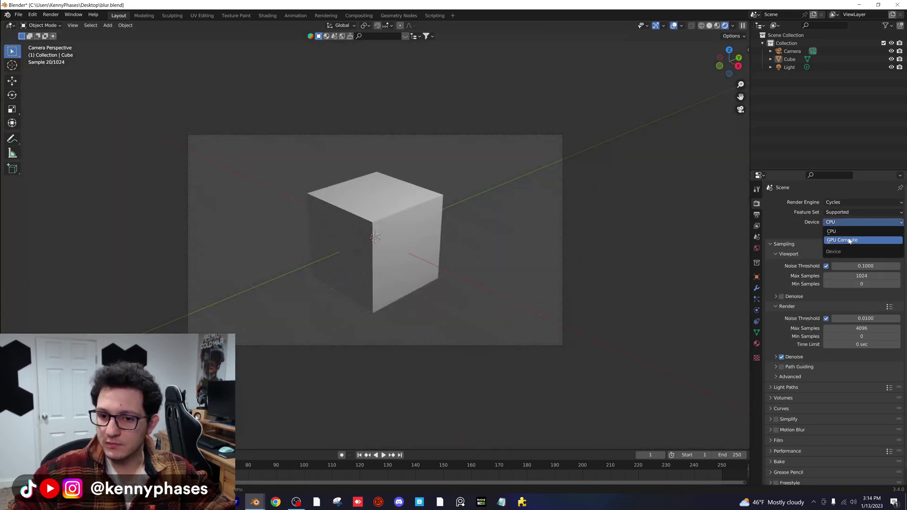
left_click(851, 241)
key("ctrl+s")
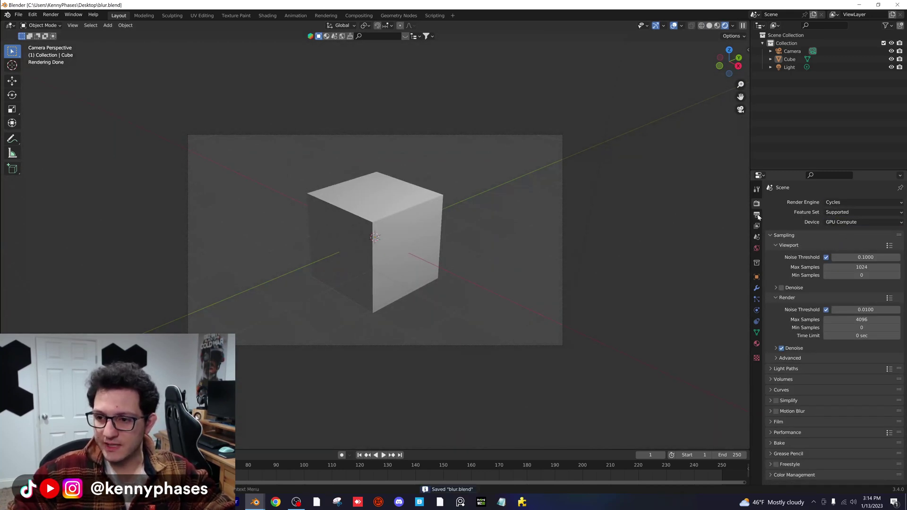
Enable the Z data pass for the view layer and save the file.
left_click(757, 216)
left_click(758, 226)
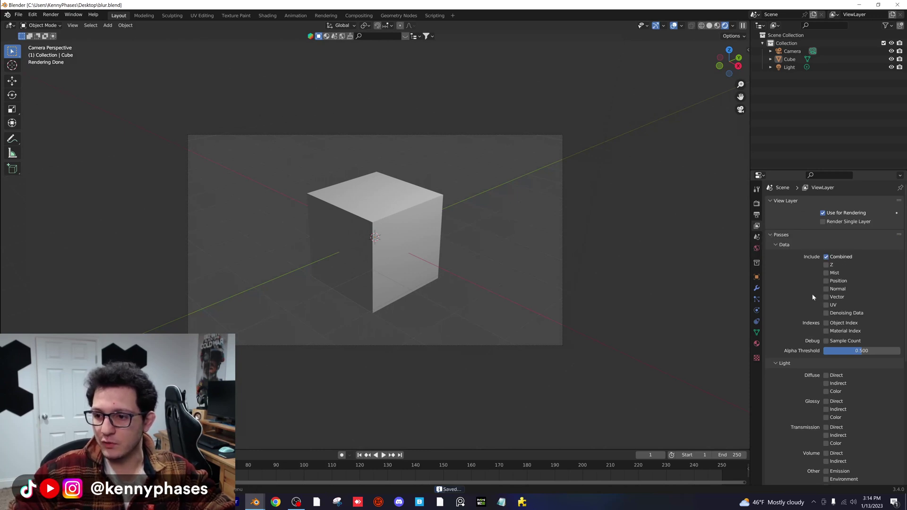
left_click(829, 265)
key("ctrl+s")
Set the camera's X rotation to 85.7° and lower it to a Z location of about 0.82 m.
scroll(427, 168, "down", 1)
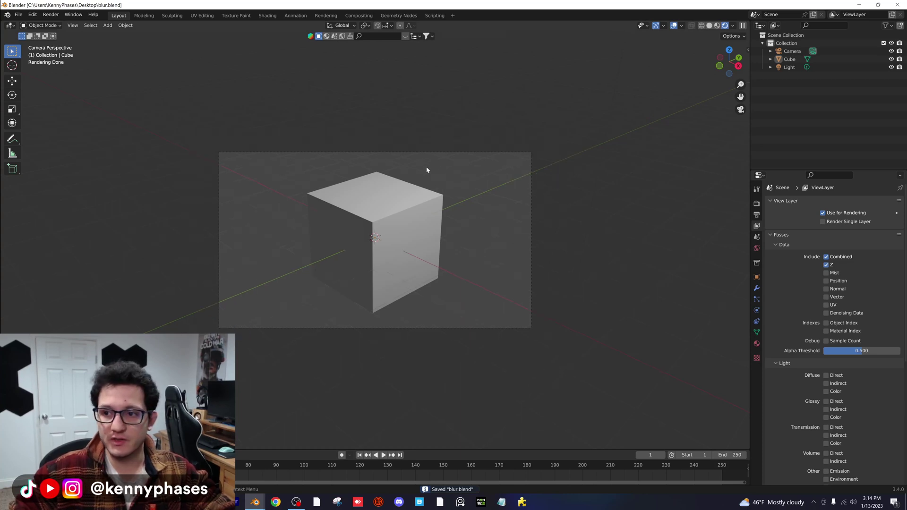
left_click(756, 52)
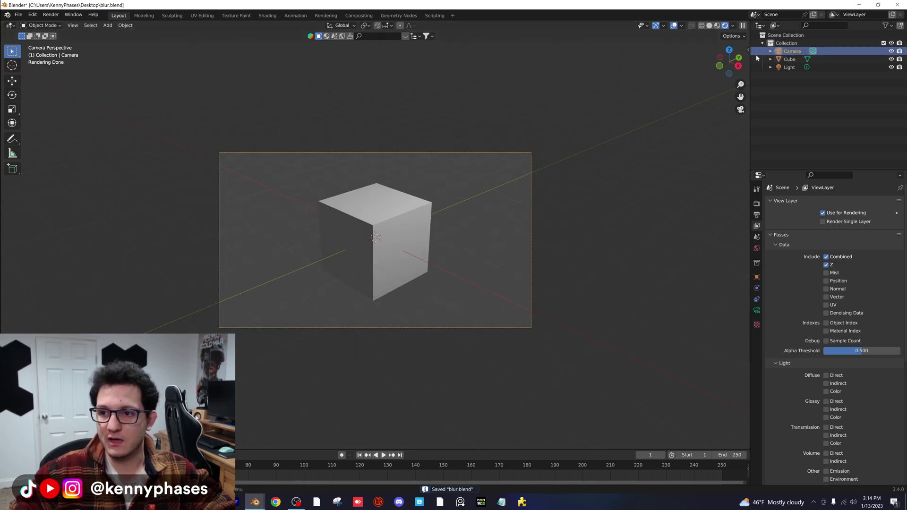
left_click(748, 50)
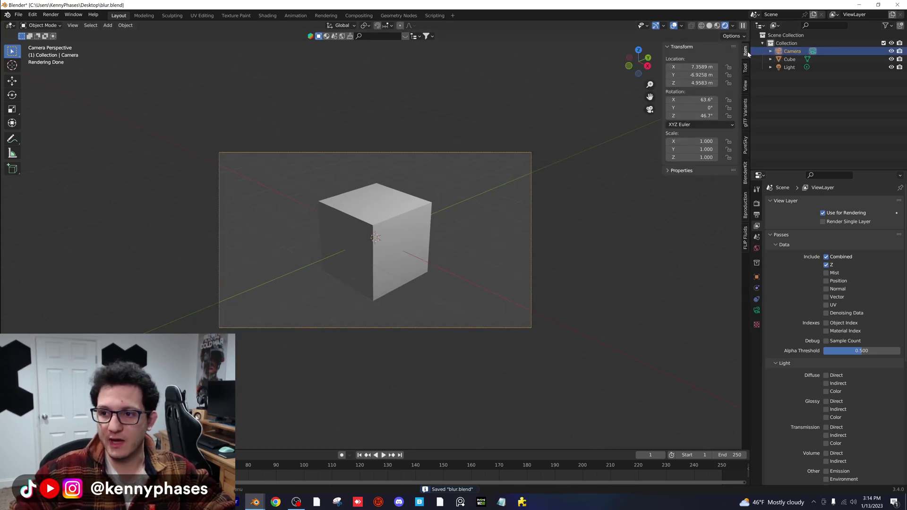
left_click_drag(691, 99, 661, 83)
From the top view, duplicate the cube eight times and scatter the copies around the original on the ground plane.
middle_click_drag(559, 140, 554, 143)
scroll(520, 155, "down", 4)
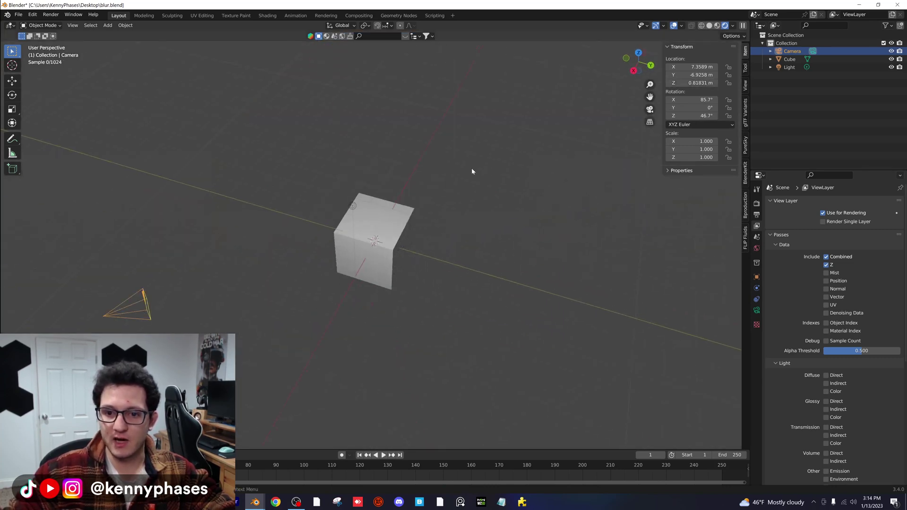
left_click(638, 49)
middle_click_drag(480, 202, 444, 194)
left_click(638, 62)
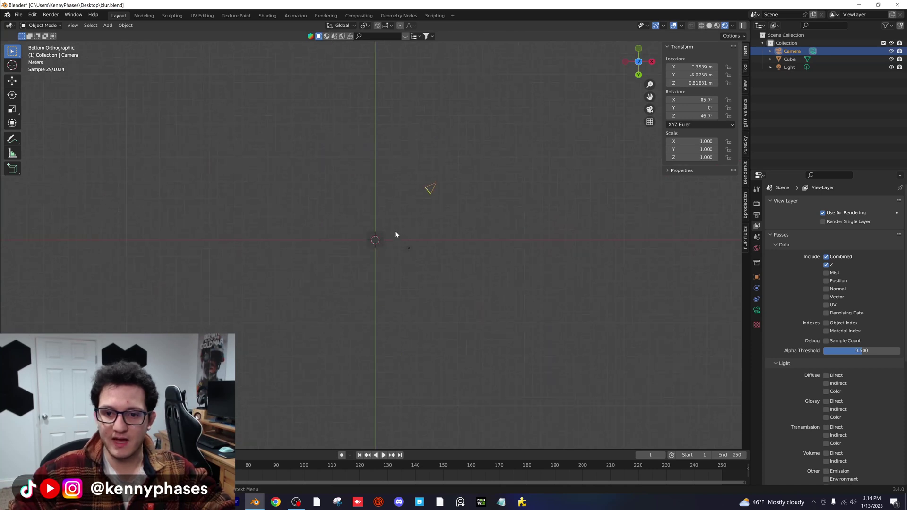
left_click(639, 62)
left_click(377, 249)
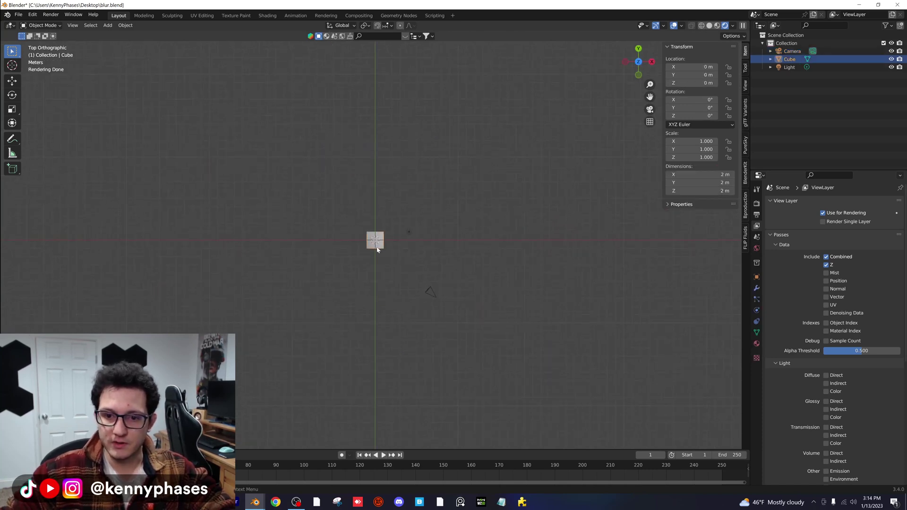
key("shift+d")
left_click(379, 221)
key("shift+d")
left_click(338, 214)
key("shift+d")
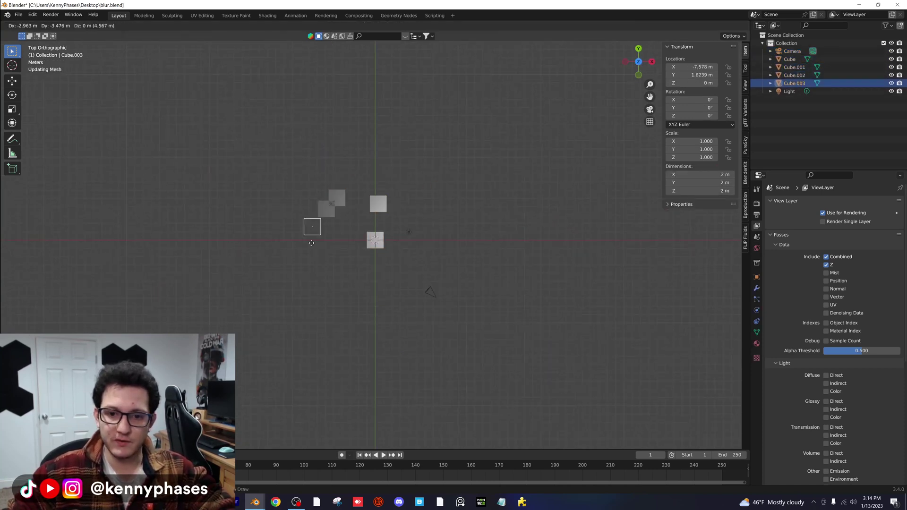
left_click(312, 229)
key("shift+d")
left_click(300, 193)
key("shift+d")
left_click(366, 160)
key("shift+d")
left_click(359, 279)
key("shift+d")
left_click(449, 251)
key("shift+d")
left_click(440, 179)
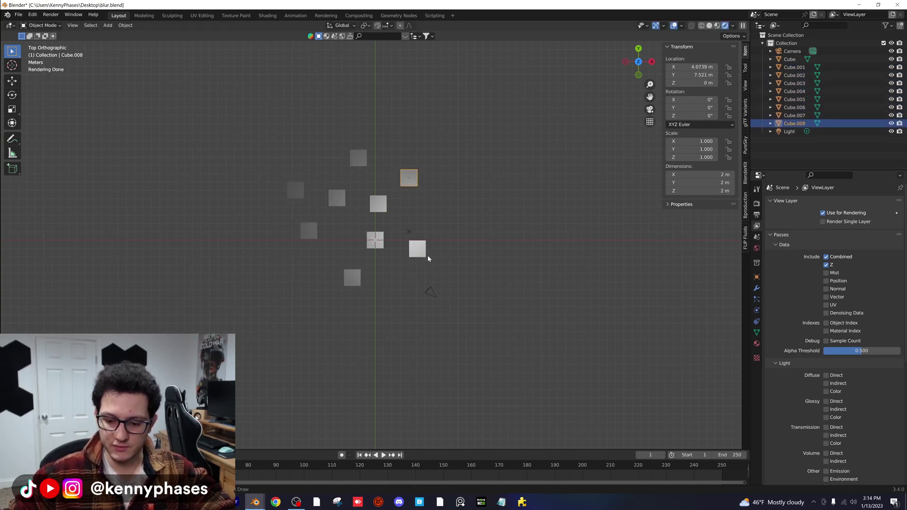
Return to the camera view and set the camera's focal length to 24 mm.
key("KP_0")
left_click(792, 51)
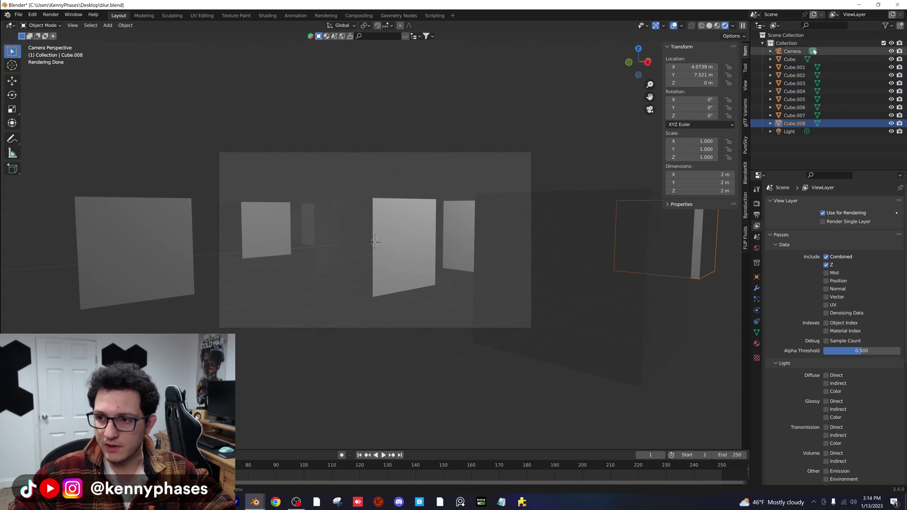
left_click(756, 310)
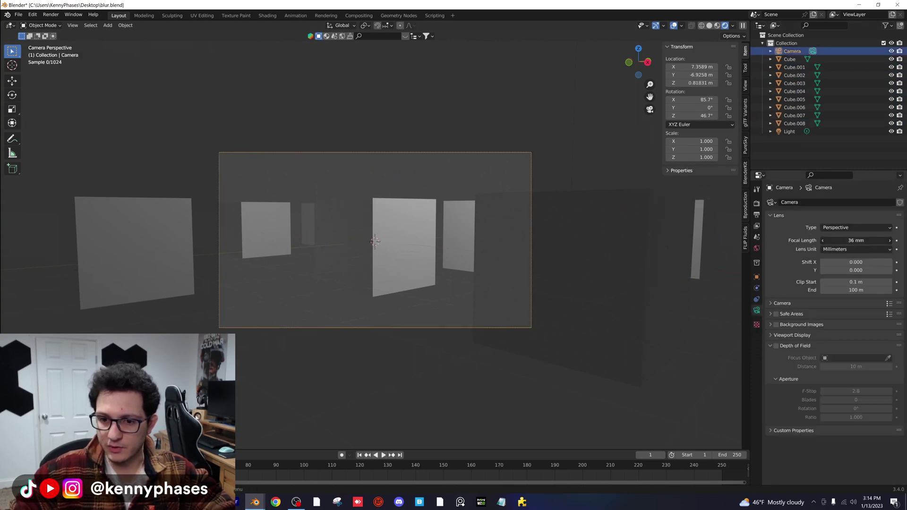
left_click_drag(850, 240, 843, 239)
Add a plane mesh and scale it up to about 11.6 so it extends under all the cubes.
left_click(109, 26)
mouse_move(118, 34)
left_click(195, 35)
middle_click_drag(383, 256, 400, 283)
key("s")
left_click(522, 271)
scroll(451, 273, "down", 5)
key("s")
left_click(515, 263)
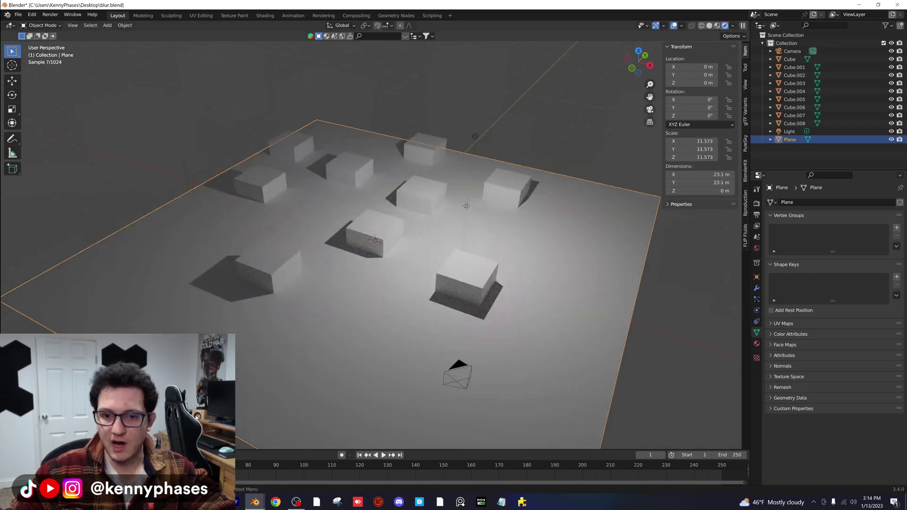
Lower the plane along Z to just beneath the cubes and enlarge it further as a floor.
key("g")
key("z")
left_click(473, 251)
key("s")
left_click(543, 234)
middle_click_drag(543, 236, 518, 243)
Set the base color of the cubes' shared material to blue, with hue 0.589, saturation 0.973 and value 0.800.
left_click(376, 230)
left_click(756, 343)
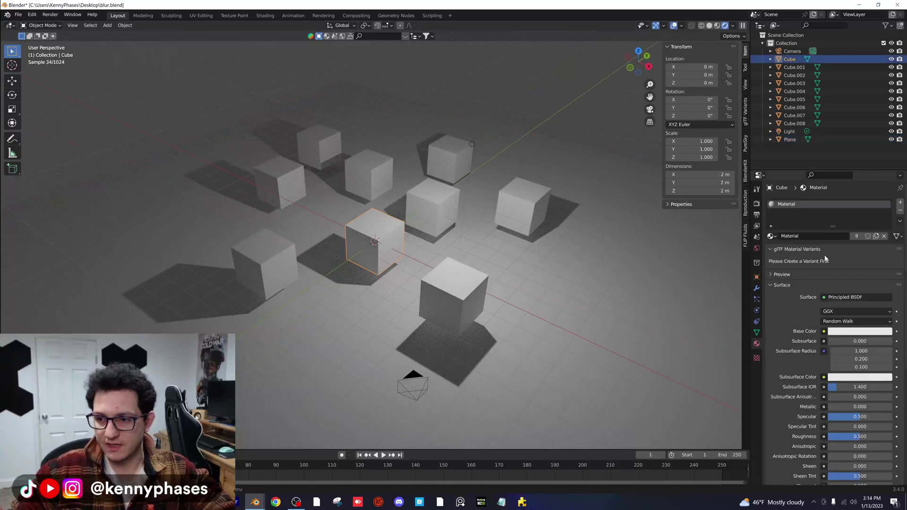
left_click(860, 331)
left_click(855, 229)
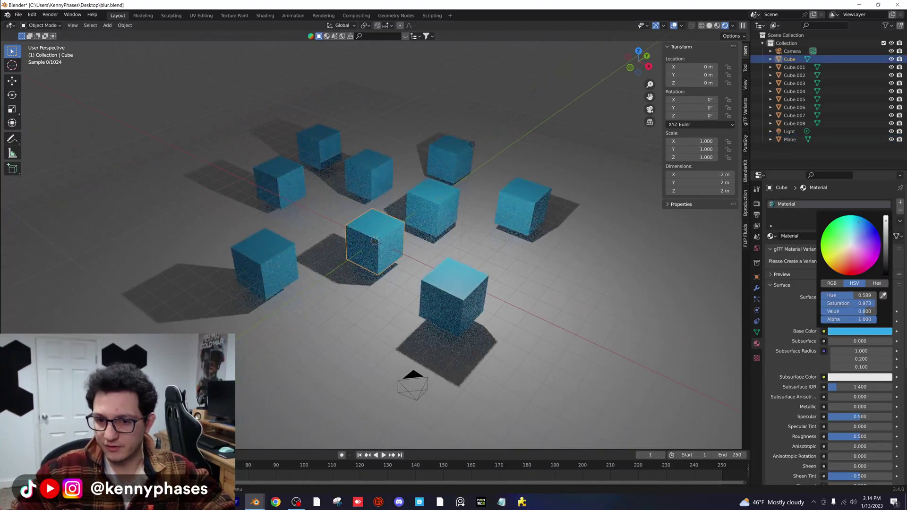
From the camera view, set the camera's Z rotation to 48° and move it to about X 7.57, Y -6.72, Z 2.14 m.
key("KP_0")
left_click(792, 51)
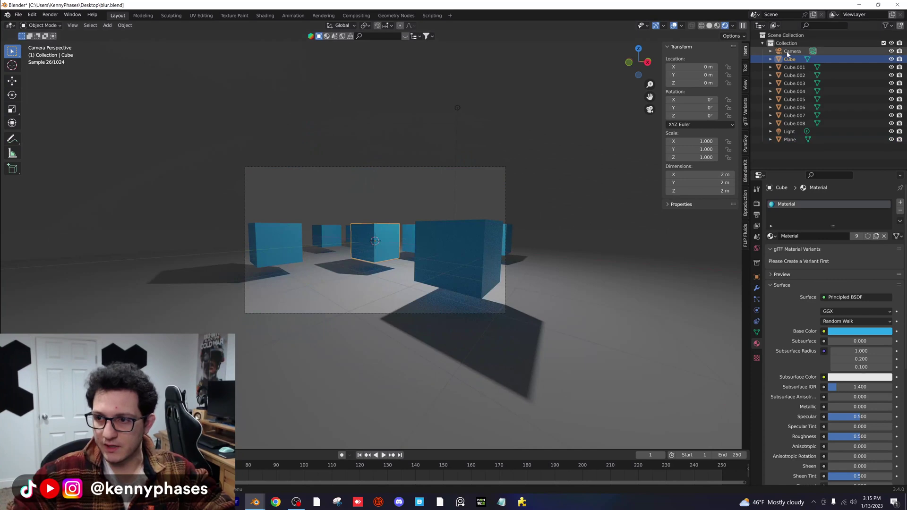
left_click_drag(692, 116, 686, 116)
left_click_drag(692, 83, 766, 83)
key("g")
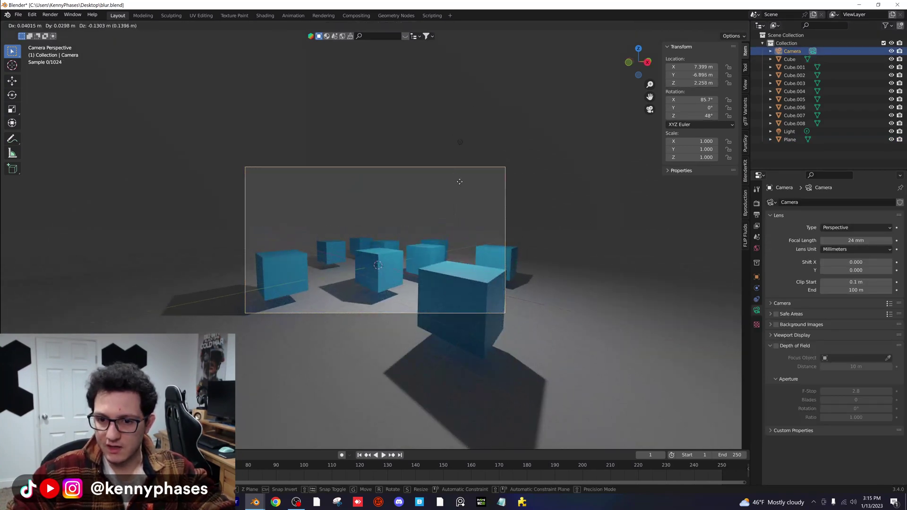
left_click(463, 183)
scroll(419, 249, "up", 4)
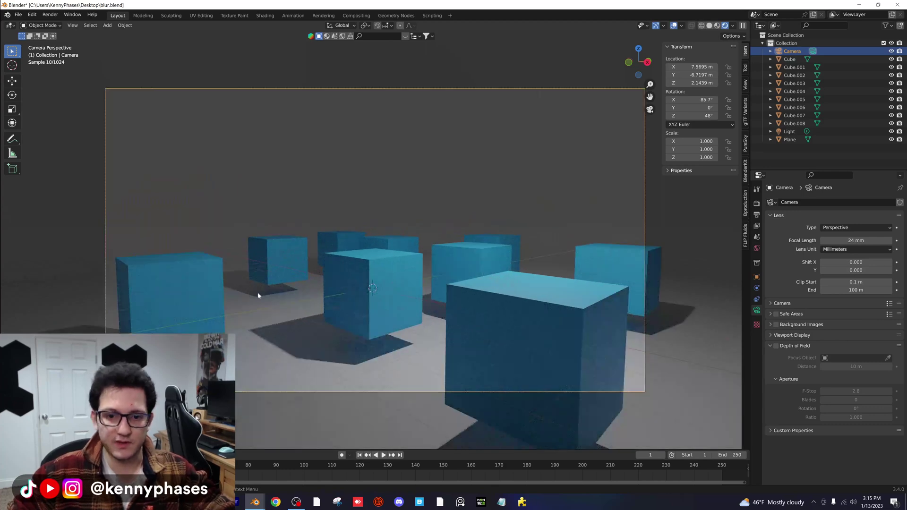
Set the camera's X rotation to 75.6°, raise it along Z to 2.95 m, and save the file.
left_click_drag(693, 100, 645, 100)
key("g")
key("z")
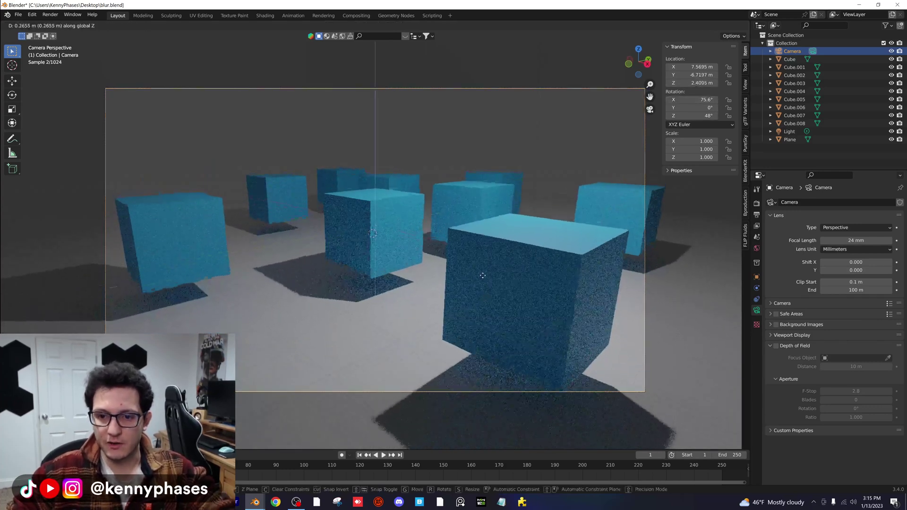
left_click(487, 251)
key("ctrl+s")
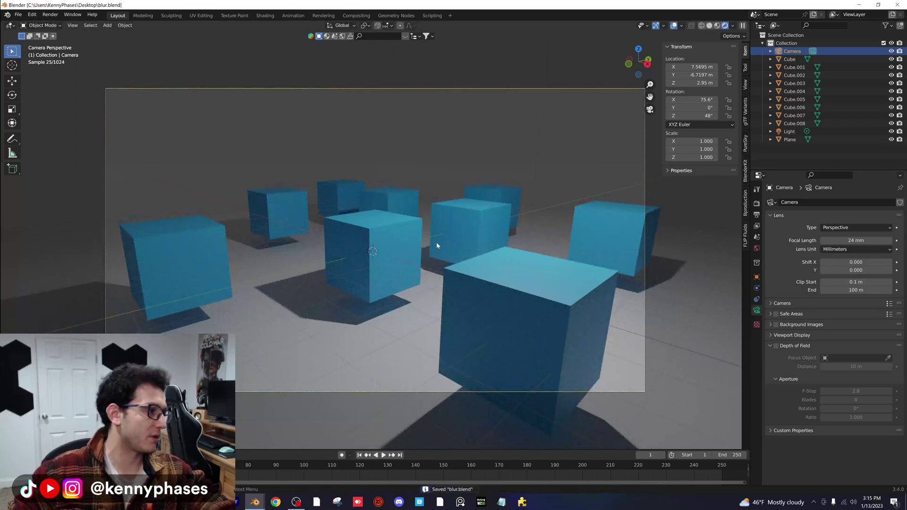
Enable the camera's depth of field, focus it on the front cube, and set the F-stop to 0.1.
left_click(775, 346)
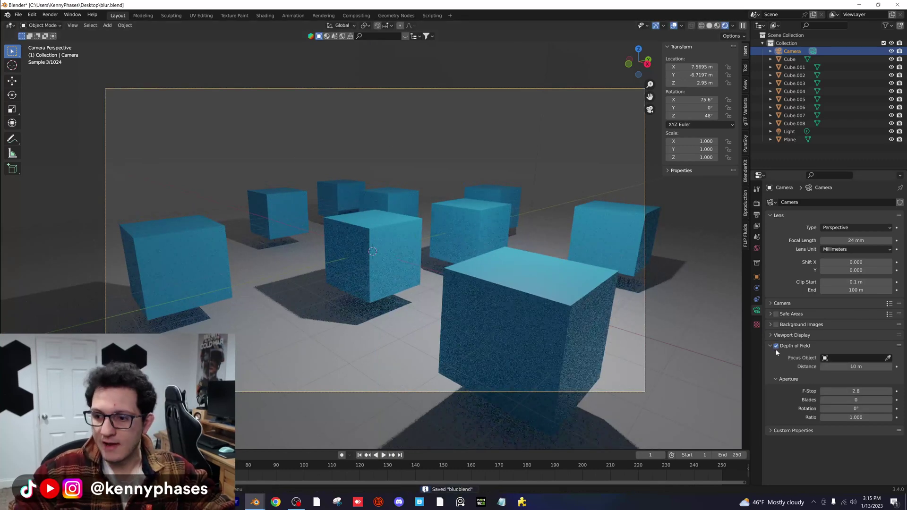
left_click(486, 285)
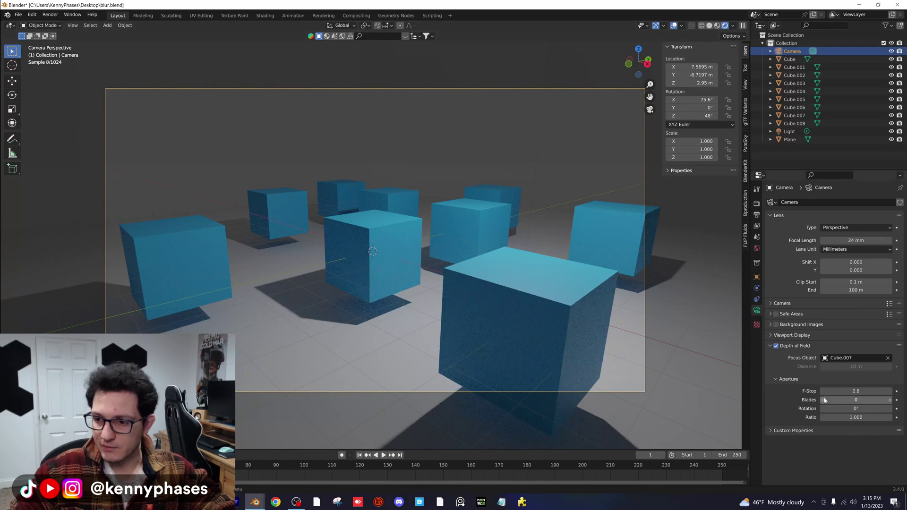
double_click(856, 391)
key("BackSpace")
type("0.1")
key("Return")
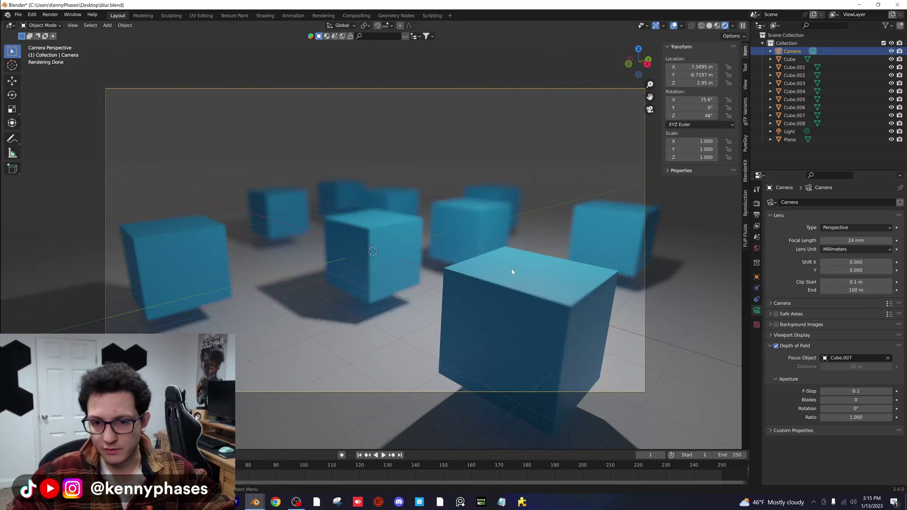
Clear the camera's focus object, turn off depth of field, and save the file.
left_click(888, 360)
left_click(776, 346)
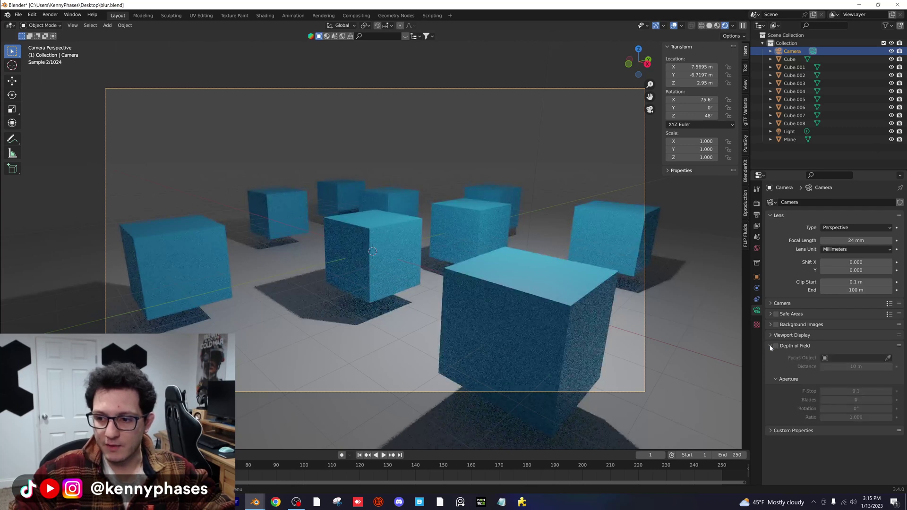
left_click(771, 345)
key("ctrl+s")
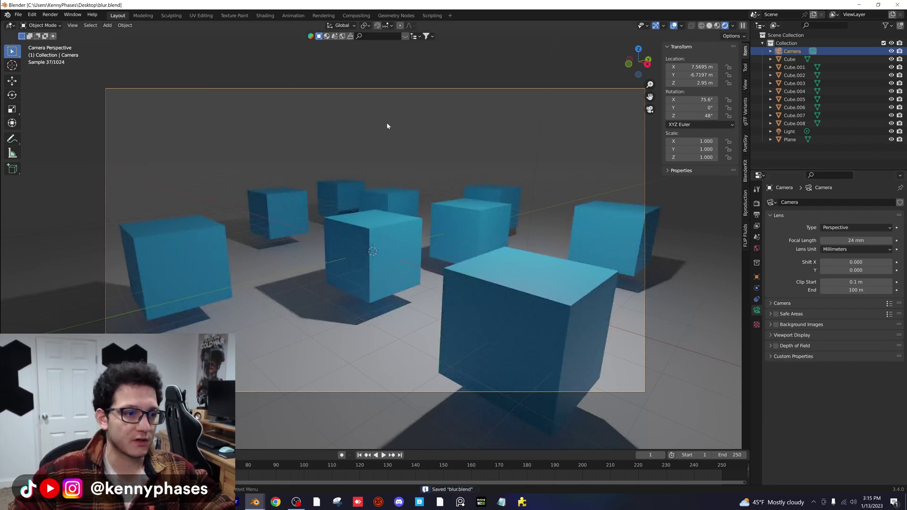
Switch to the Compositing workspace and enable the use of nodes.
left_click(356, 15)
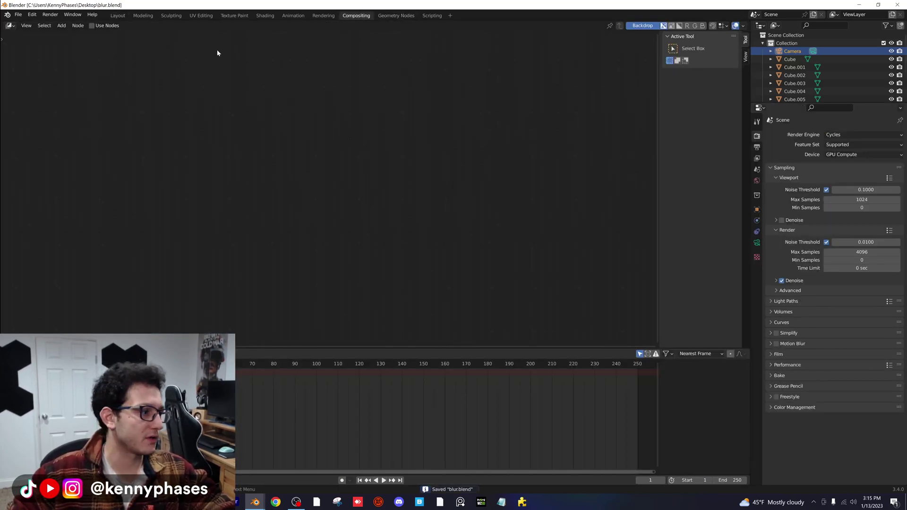
left_click(92, 25)
middle_click_drag(192, 134, 246, 170)
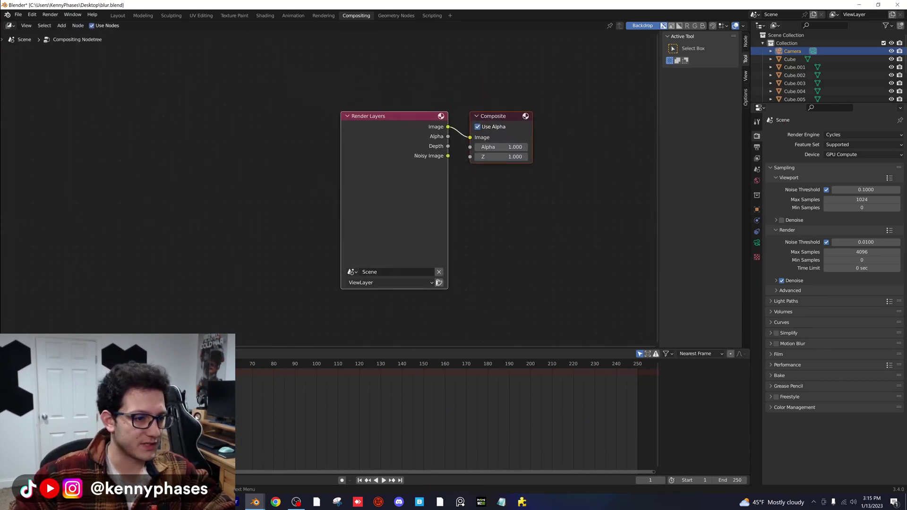
Move the Composite node farther from the Render Layers node and place a duplicate of Render Layers below the original.
scroll(329, 186, "down", 3)
middle_click_drag(289, 157, 151, 106)
left_click_drag(332, 83, 418, 101)
key("shift+d")
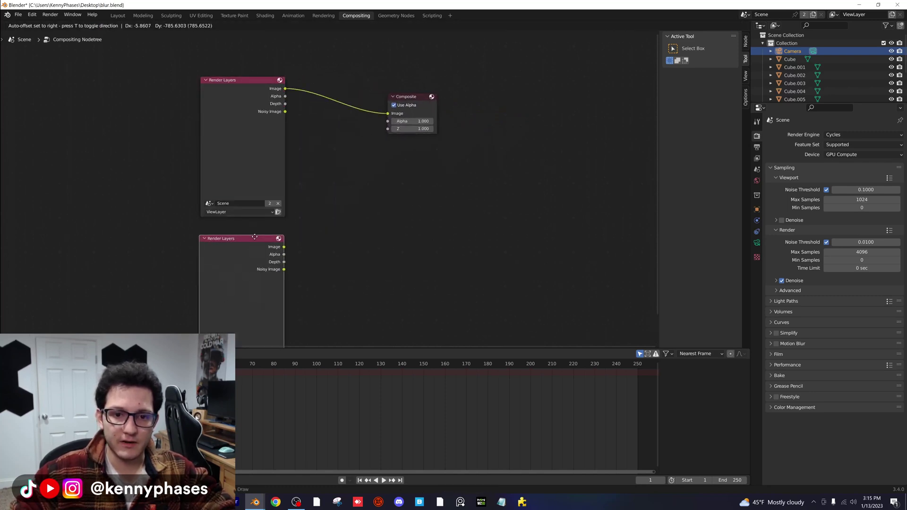
left_click(316, 243)
Insert a Blur node on the link between the upper Render Layers node and the Composite node.
scroll(317, 244, "down", 1)
scroll(316, 241, "down", 1)
middle_click_drag(317, 241, 364, 235)
scroll(364, 235, "up", 1)
scroll(409, 199, "up", 2)
left_click(62, 26)
left_click(82, 45)
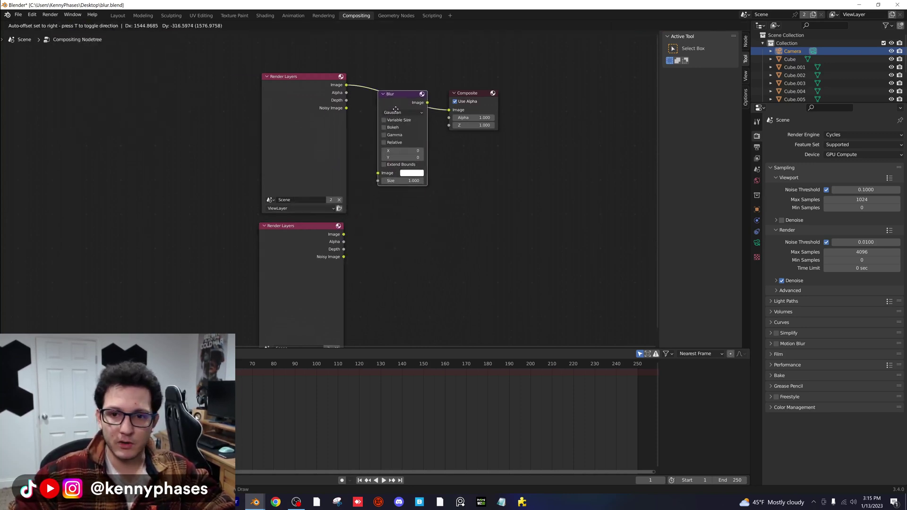
left_click(397, 108)
Add an Image node beside the lower Render Layers node.
left_click(61, 25)
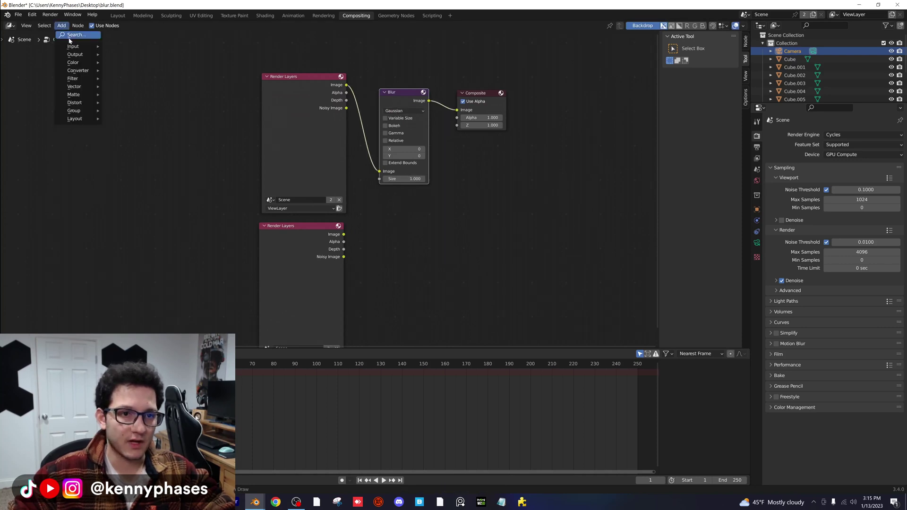
left_click(71, 33)
type("image")
key("Return")
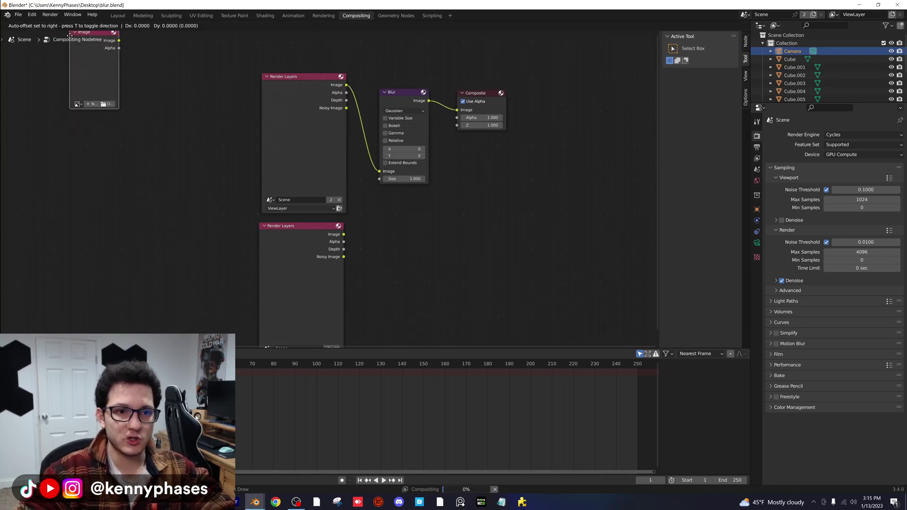
left_click(360, 233)
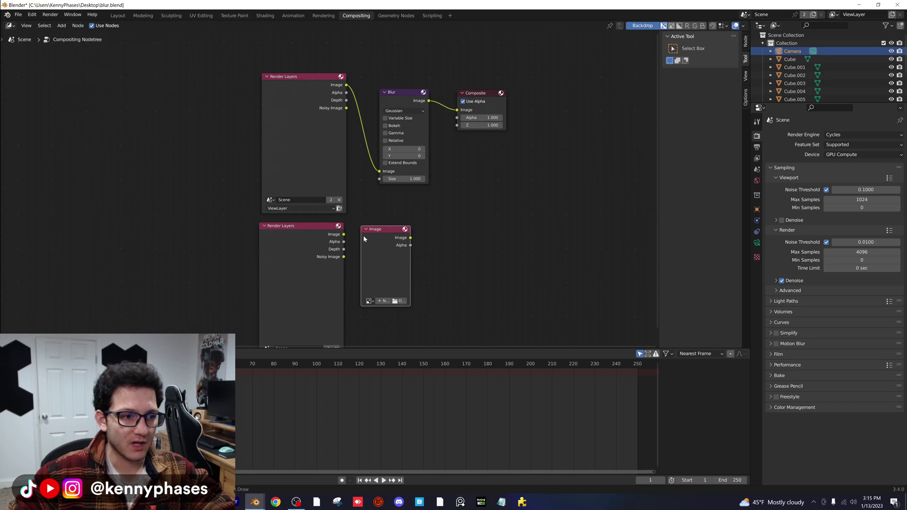
Insert a Mix node on the link between the Blur and Composite nodes.
left_click(62, 26)
left_click(71, 33)
type("mix")
key("Return")
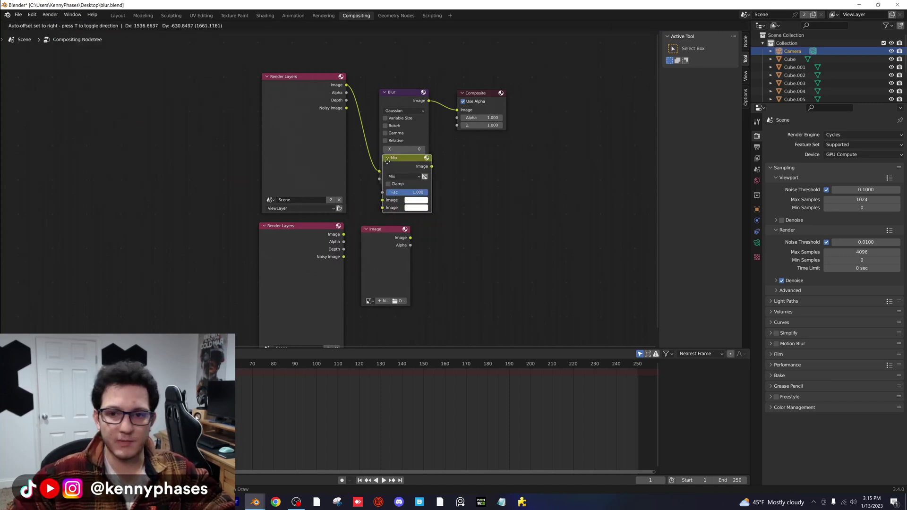
left_click(457, 113)
Add a Viewer node below the Composite node and feed it with the Mix node's image output.
left_click(62, 26)
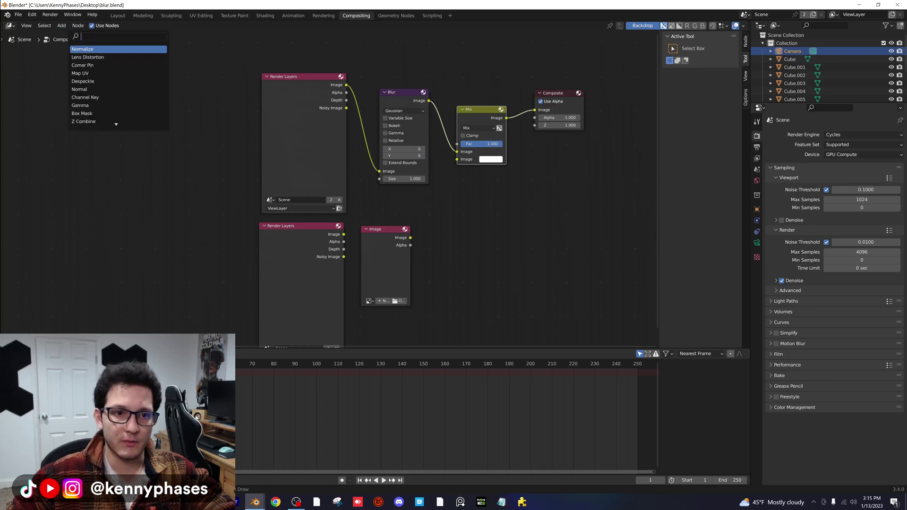
left_click(71, 33)
type("viewer")
key("Return")
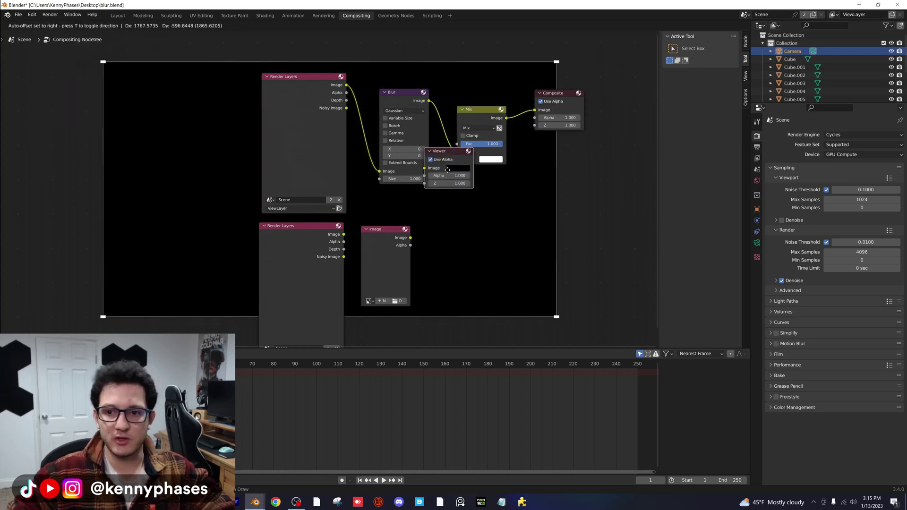
left_click(551, 211)
left_click_drag(507, 117, 552, 140)
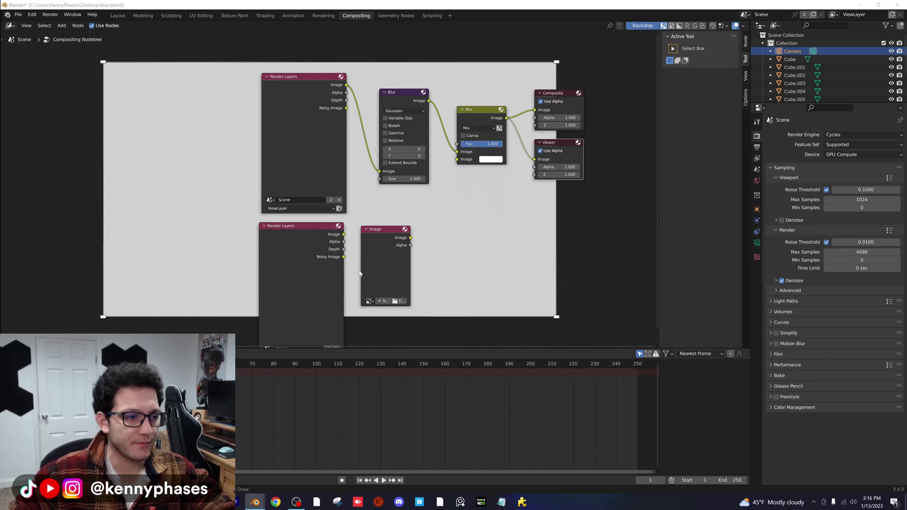
Connect the lower Render Layers image to the Mix node's second image input and the Image node's image to its factor.
left_click_drag(343, 235, 345, 220)
left_click_drag(395, 188, 461, 161)
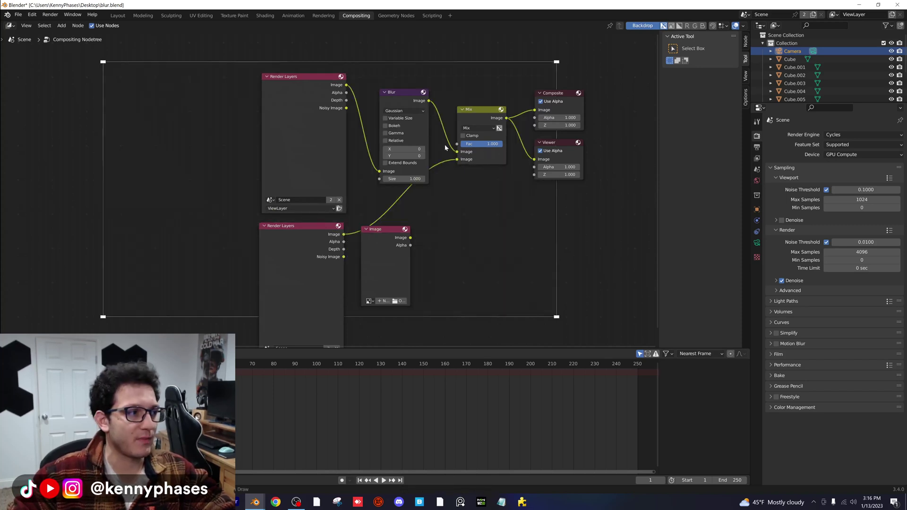
left_click_drag(390, 234, 402, 236)
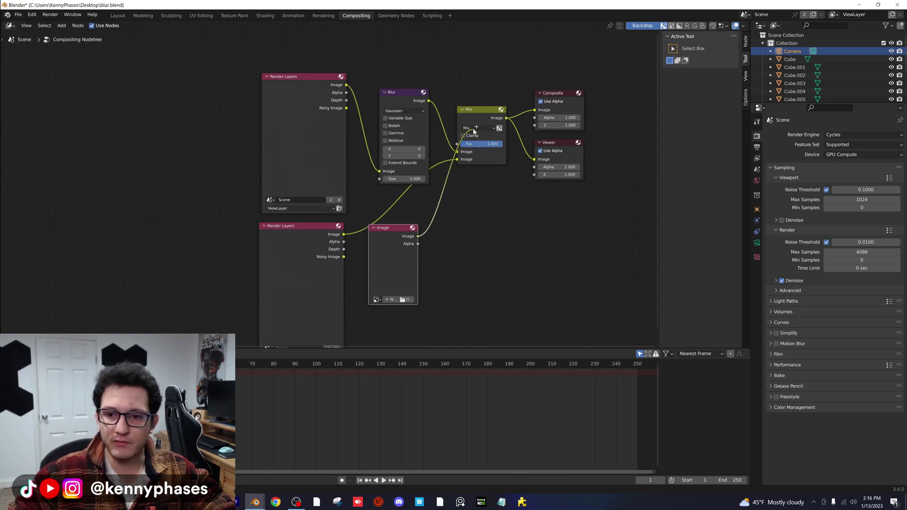
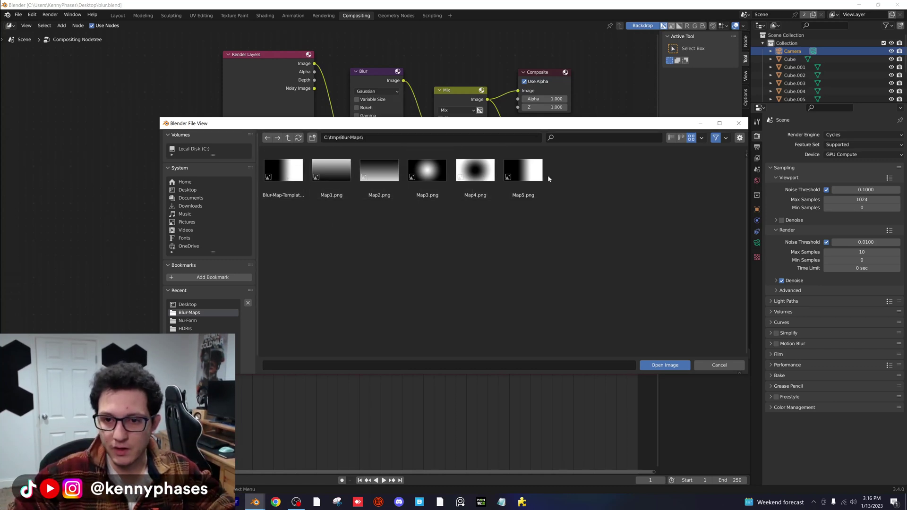
Load Map5.png from the Blur-Maps folder into the Image node and save the file.
double_click(528, 172)
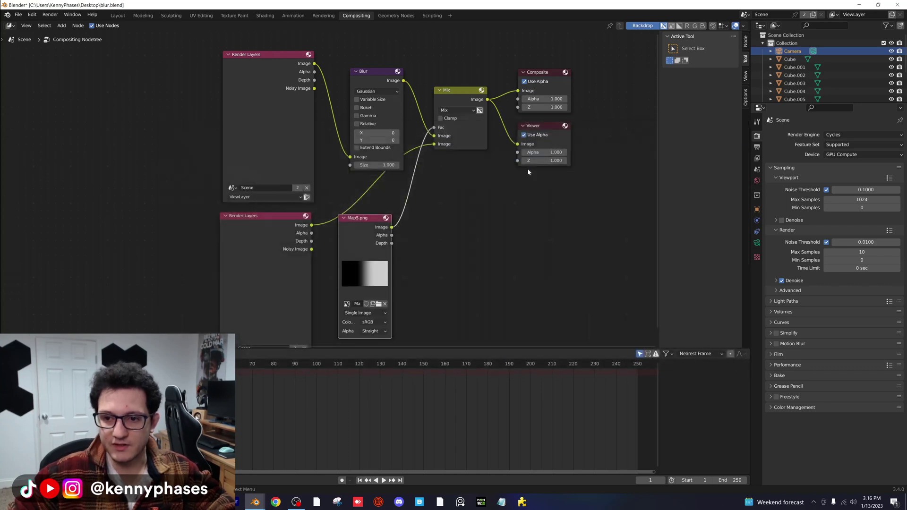
key("ctrl+s")
Render the image, view the composite result, and close the render window.
left_click(51, 14)
left_click(58, 24)
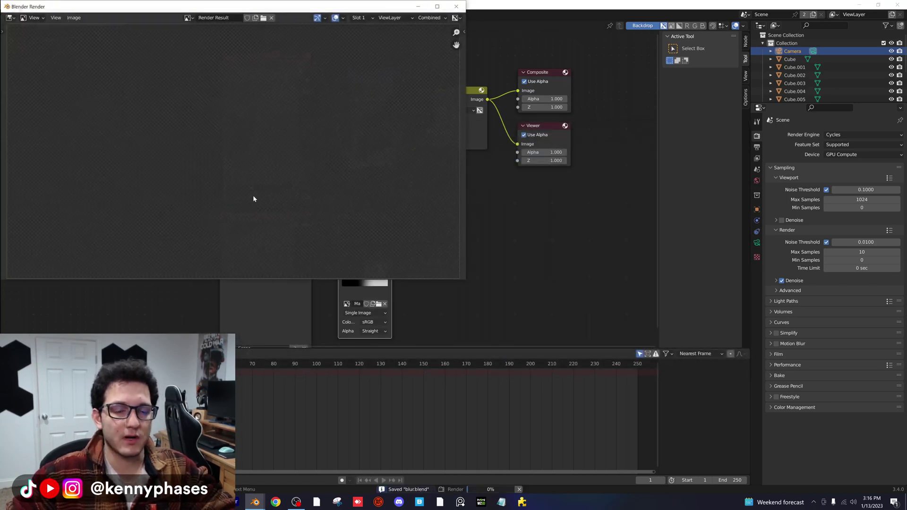
left_click_drag(160, 11, 284, 71)
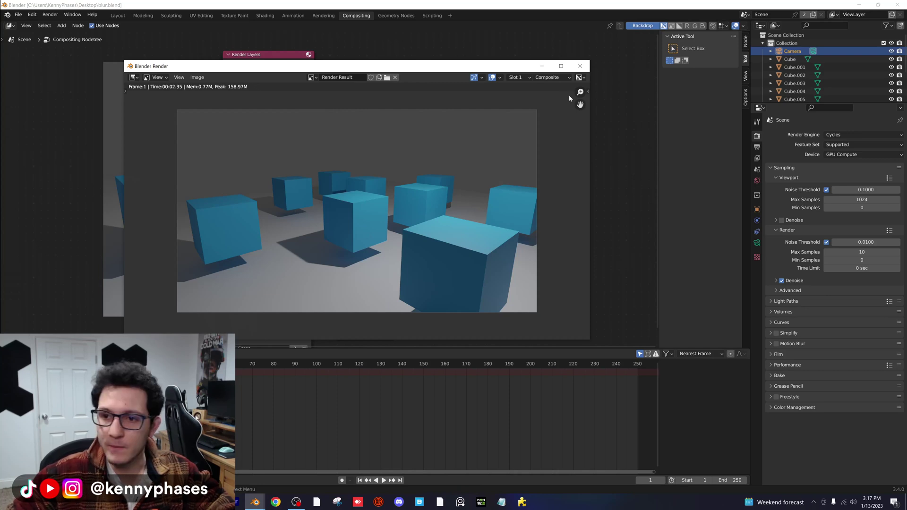
left_click(580, 66)
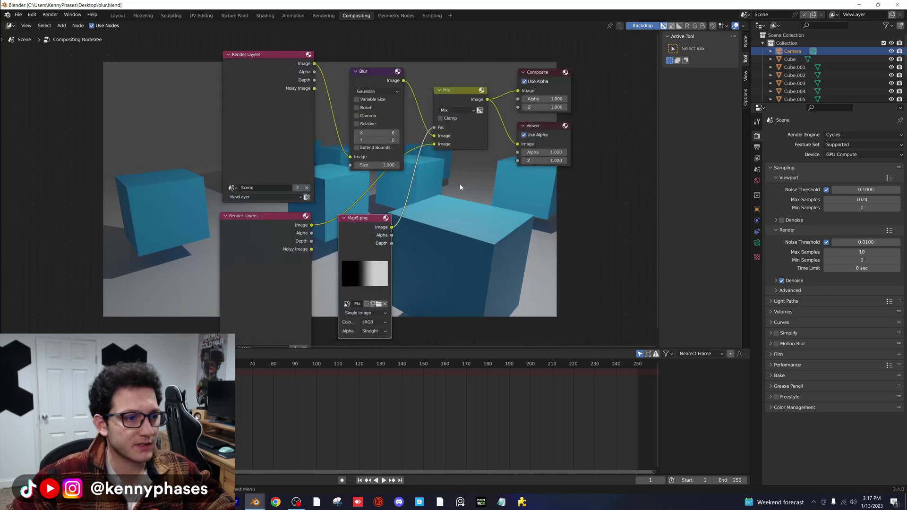
Set the Blur node's filter type to Cubic and its X and Y sizes to 50.
middle_click_drag(451, 180, 453, 182)
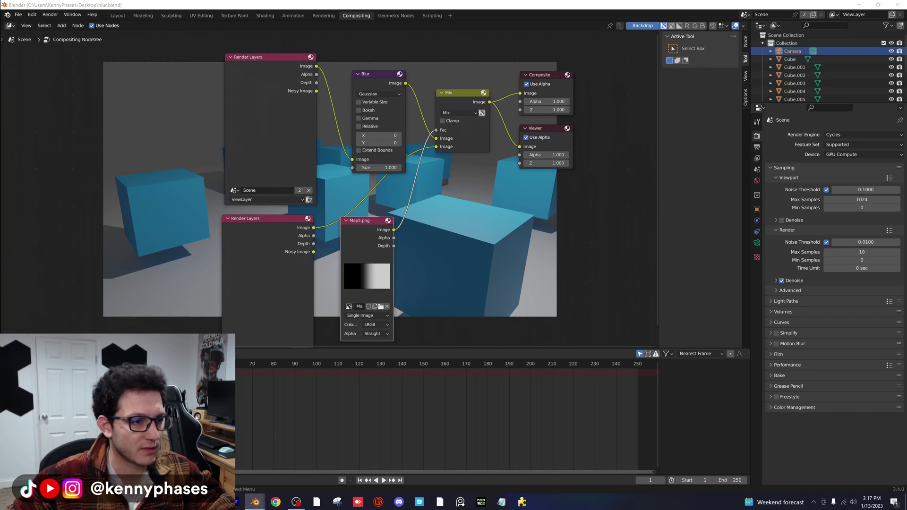
left_click(380, 94)
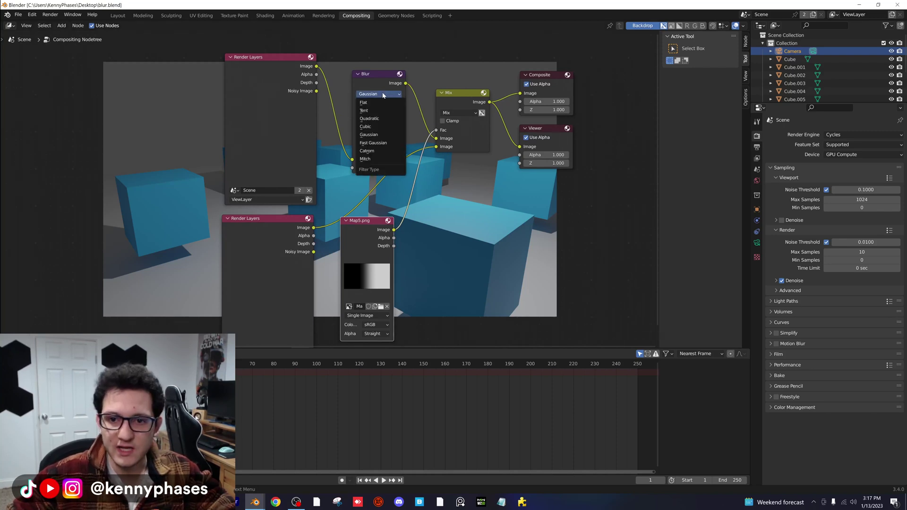
left_click(382, 126)
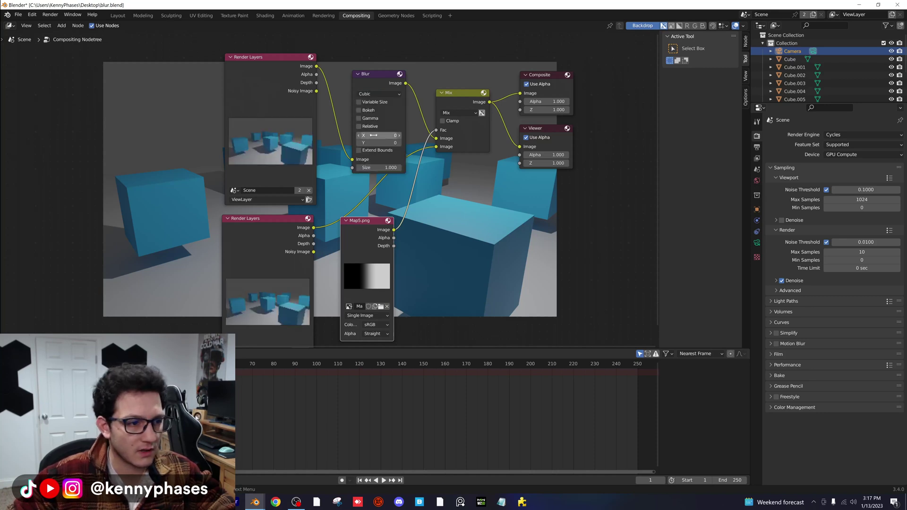
left_click_drag(373, 135, 390, 143)
left_click(376, 136)
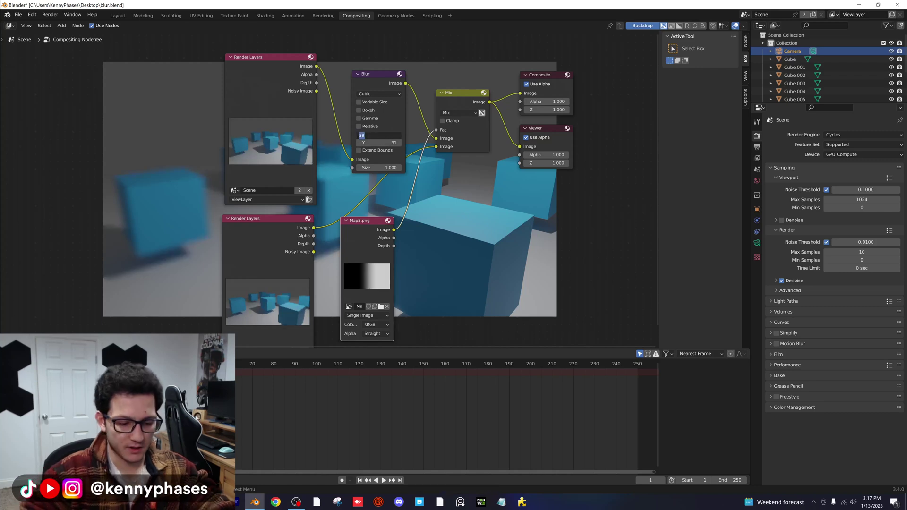
type("50")
key("Tab")
type("50")
key("Return")
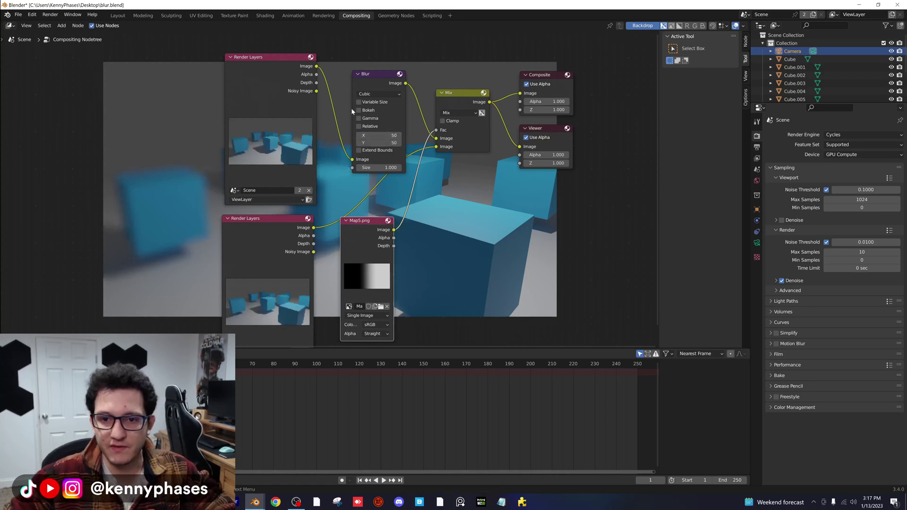
Review the masked blur in the backdrop behind the node tree and save the file.
scroll(390, 171, "down", 4)
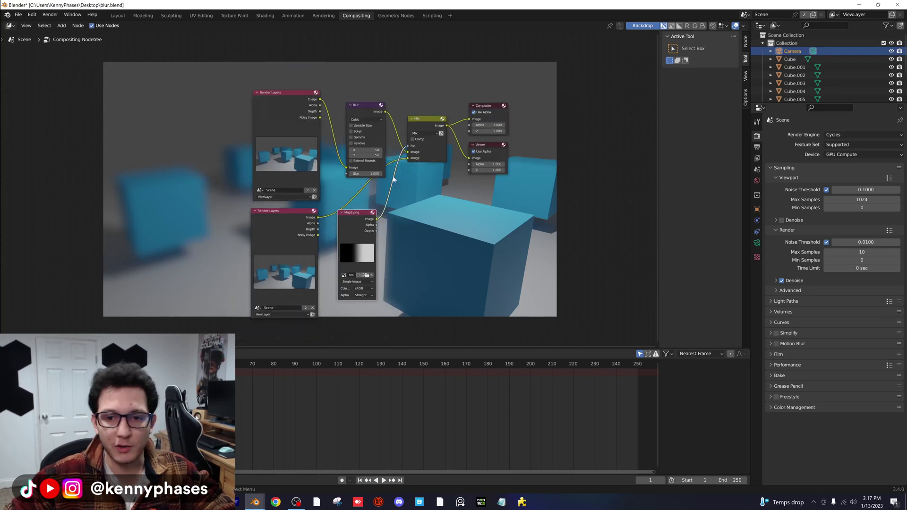
middle_click_drag(392, 177, 342, 294)
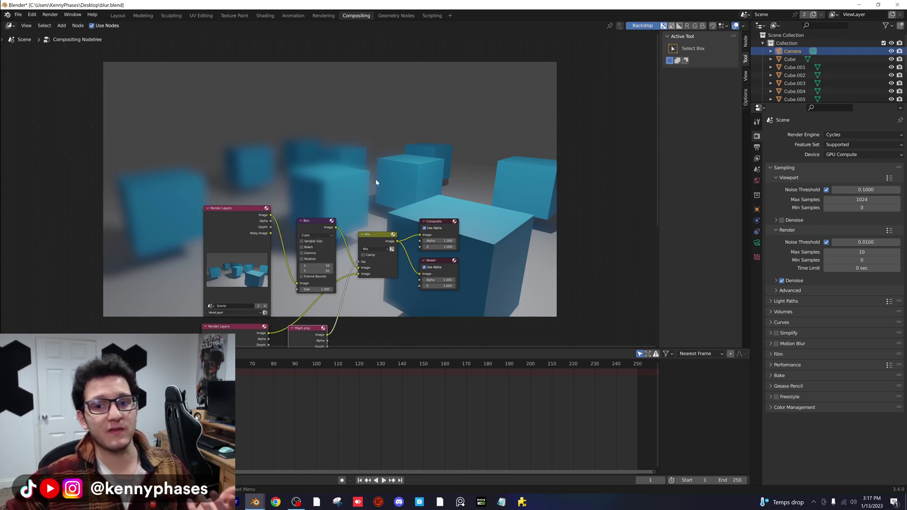
scroll(375, 215, "down", 2)
mouse_move(374, 215)
middle_mouse_down()
mouse_move(376, 175)
mouse_move(390, 168)
mouse_move(392, 219)
middle_mouse_up()
scroll(391, 168, "down", 2)
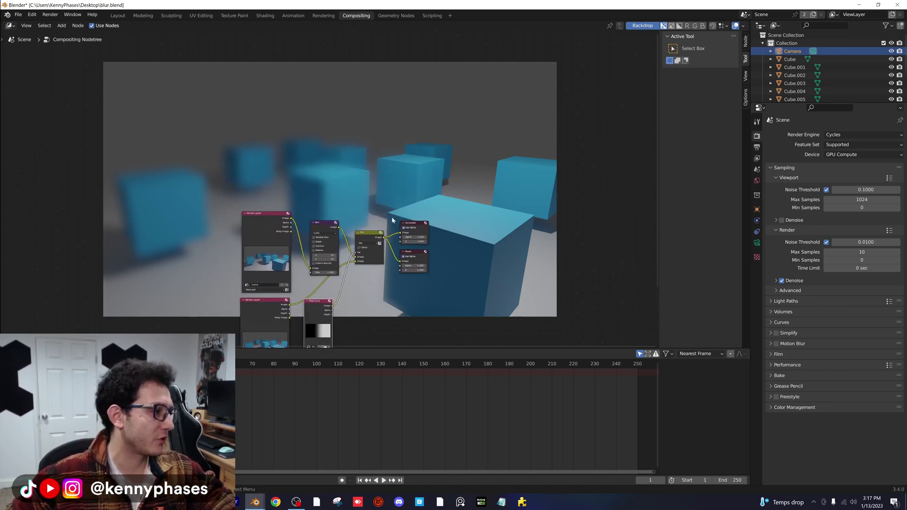
scroll(398, 194, "up", 1)
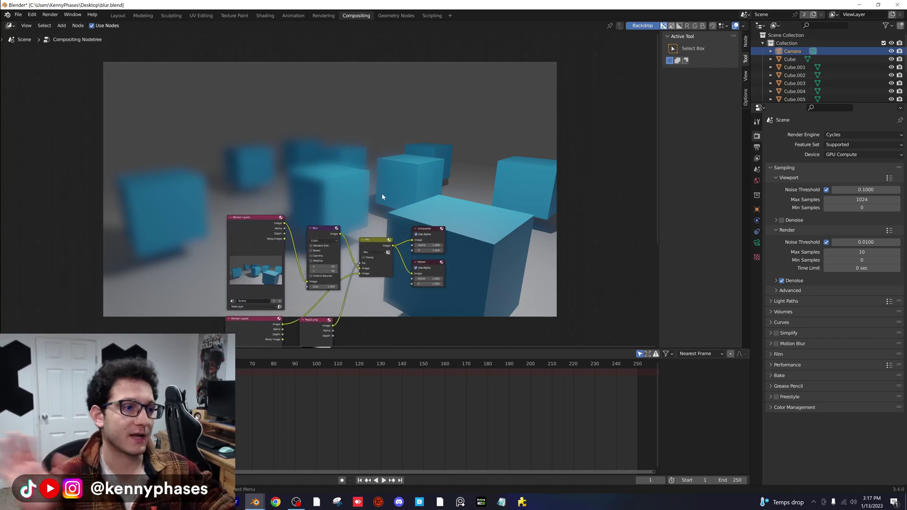
key("ctrl+s")
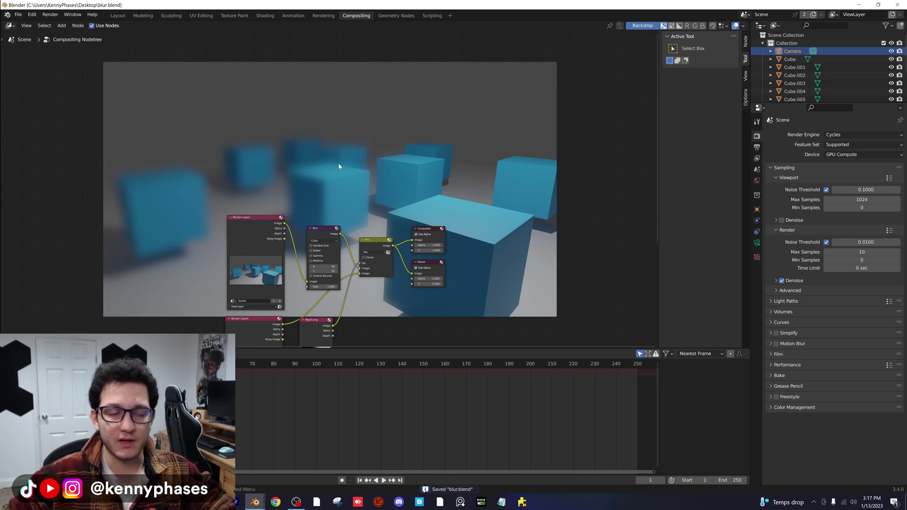
scroll(345, 158, "up", 2)
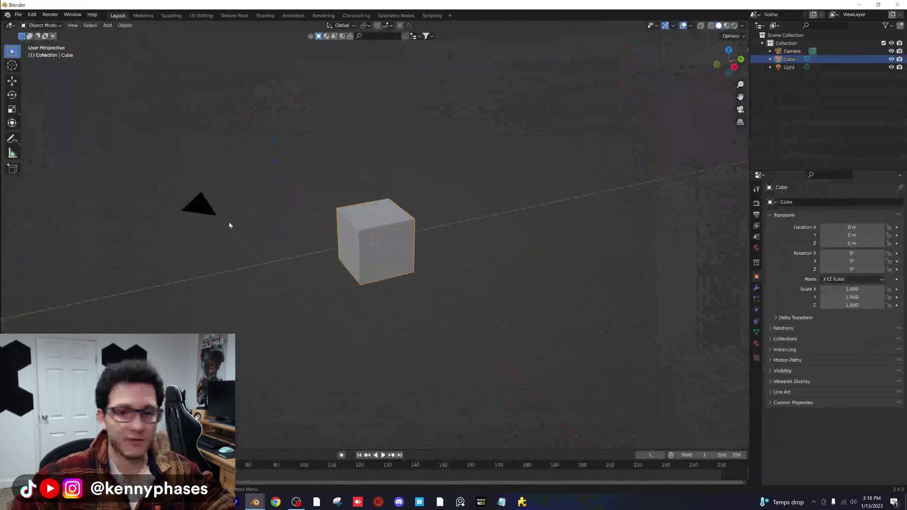
left_click(277, 174)
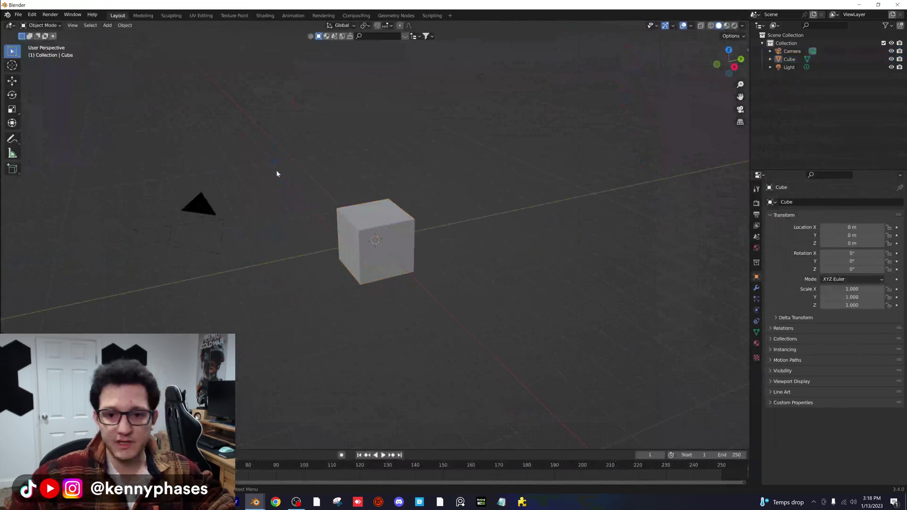
Delete the default cube and the light from the scene.
left_click(390, 228)
key("Delete")
left_click(480, 78)
key("Delete")
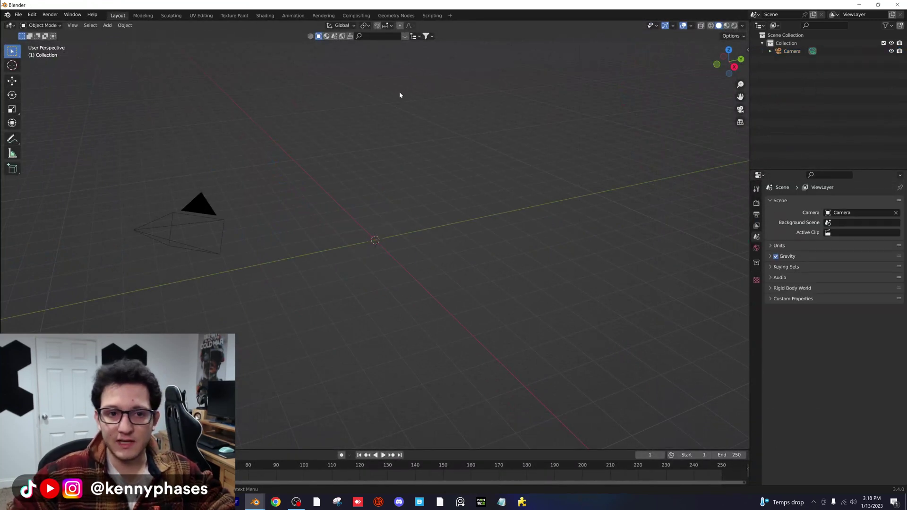
Add a mesh plane at the origin and scale it up to about 9.18.
left_click(107, 25)
mouse_move(124, 34)
left_click(190, 35)
key("s")
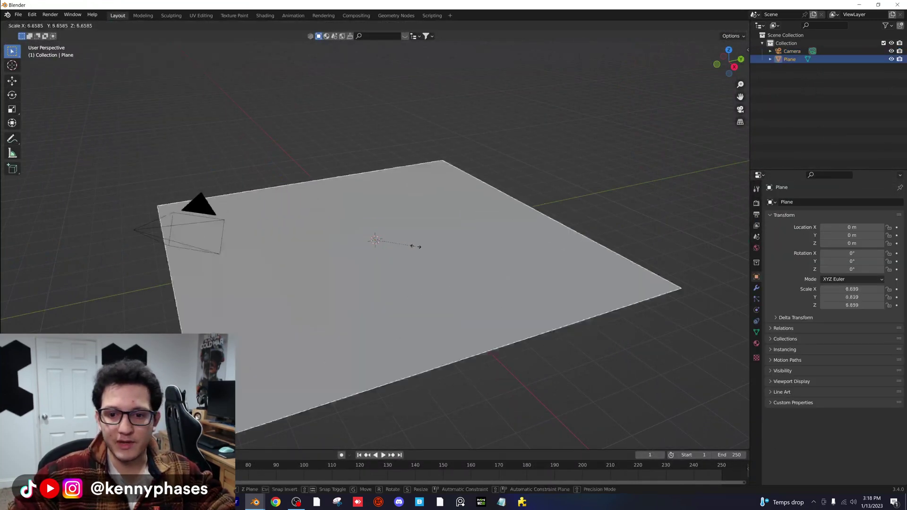
left_click(431, 238)
Set the camera's X, Y and Z location and all three rotation values to 0.
left_click(791, 51)
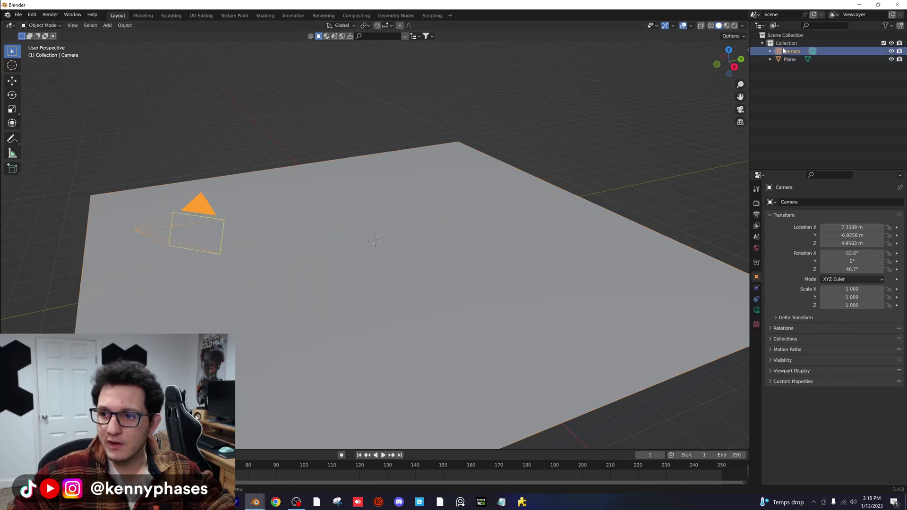
left_click(747, 49)
left_click(704, 67)
type("0")
key("Tab")
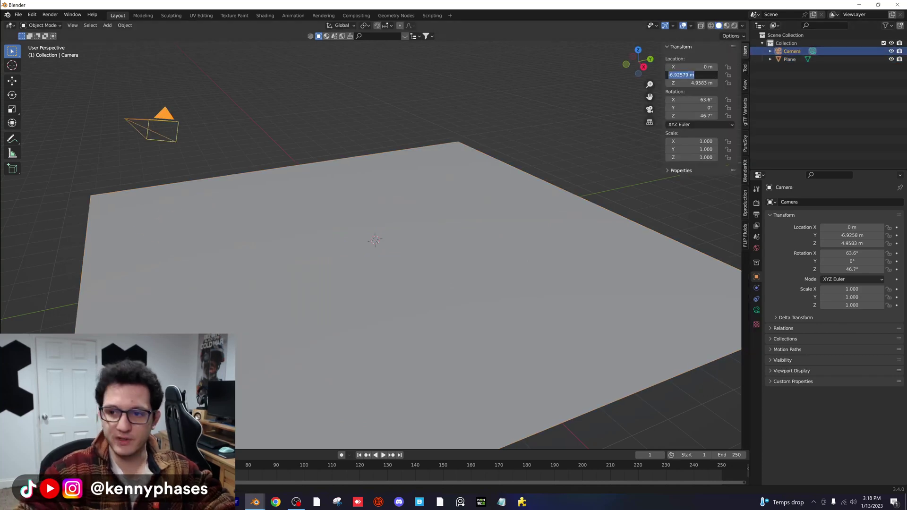
type("0")
key("Tab")
type("0")
key("Tab")
key("Tab")
type("0")
key("Tab")
type("0")
key("Return")
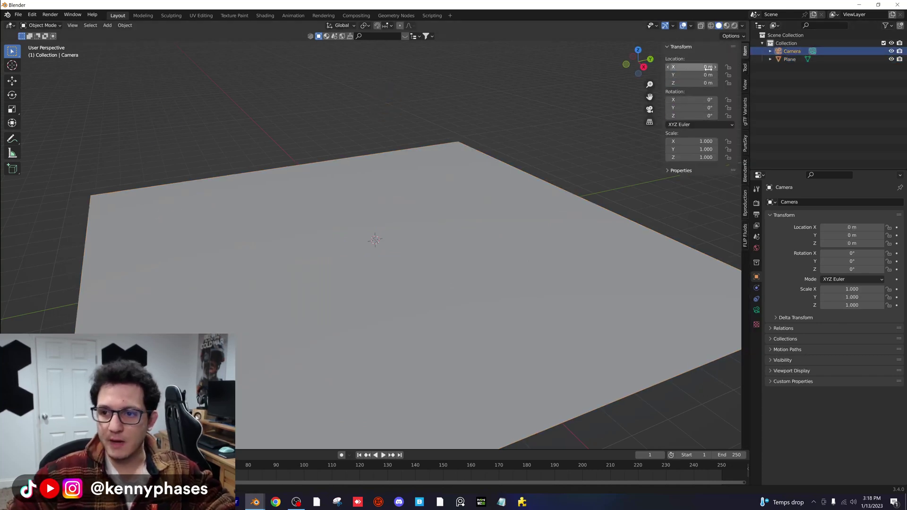
Look through the camera and raise it to Z 25.11 m so its frame nearly spans the plane's width.
left_click_drag(690, 83, 736, 82)
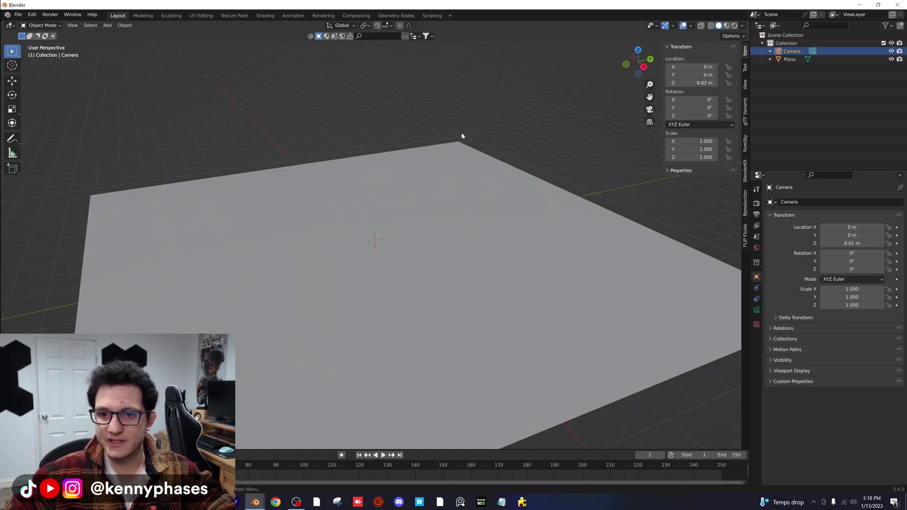
scroll(487, 136, "down", 4)
key("KP_0")
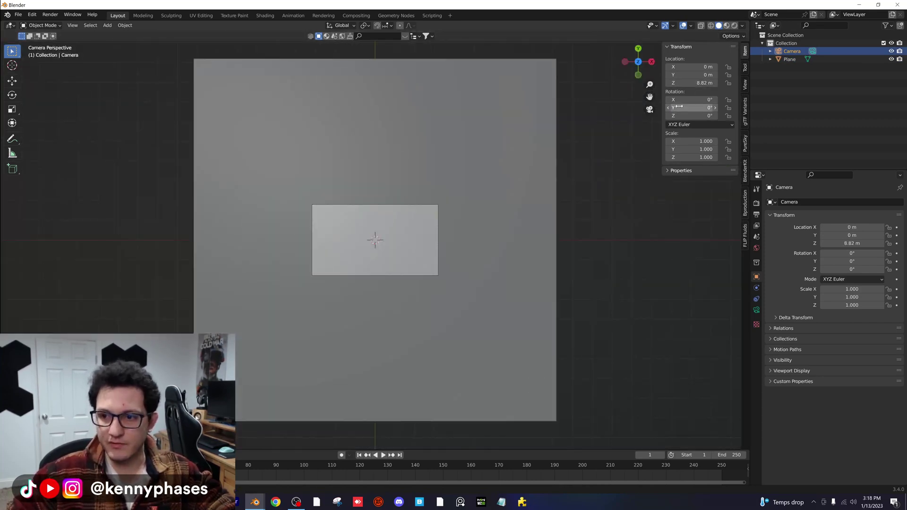
left_click_drag(689, 82, 746, 82)
scroll(418, 244, "up", 4)
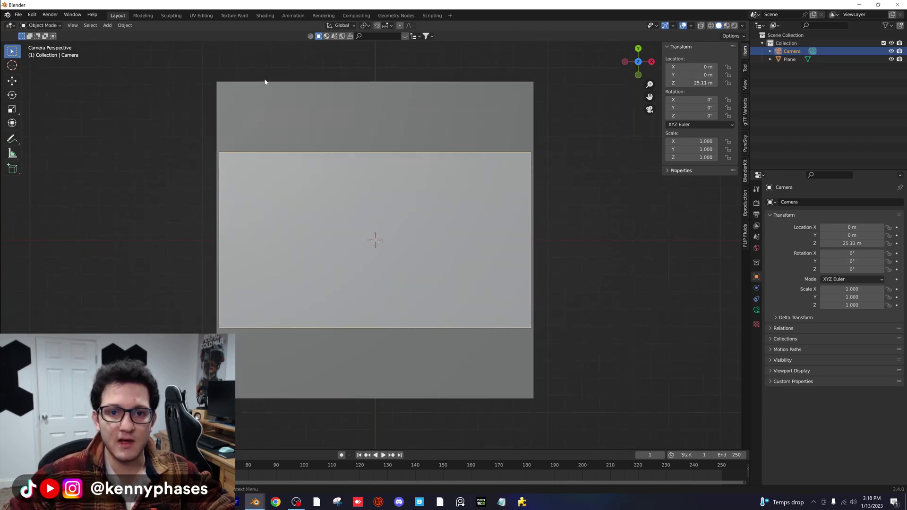
Apply the scale of the plane.
left_click(265, 83)
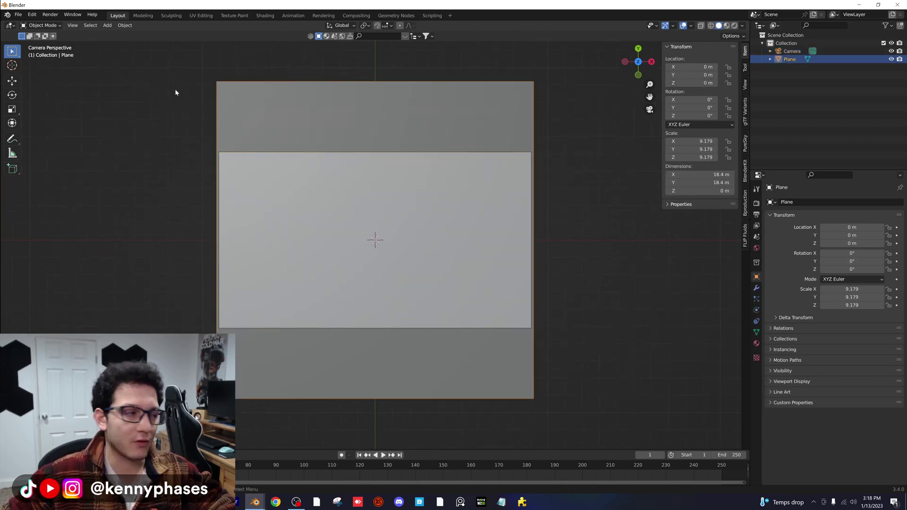
left_click(125, 25)
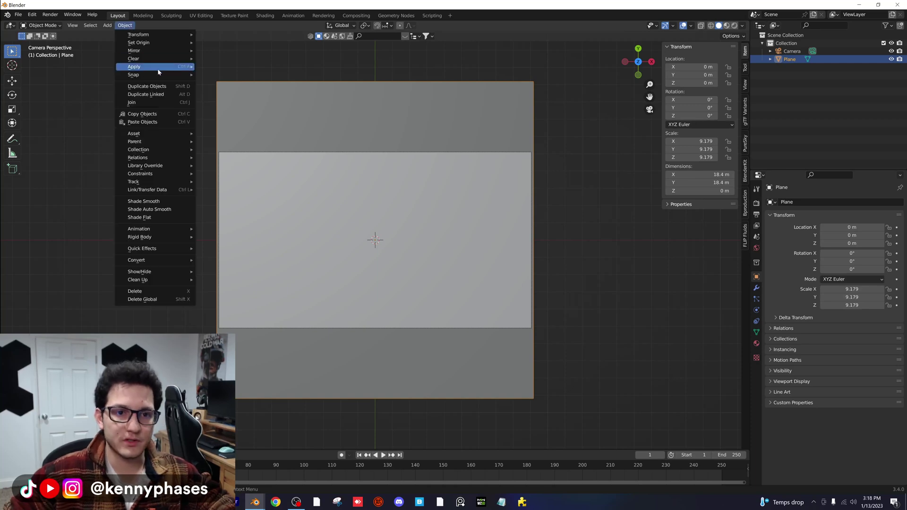
mouse_move(161, 68)
left_click(229, 83)
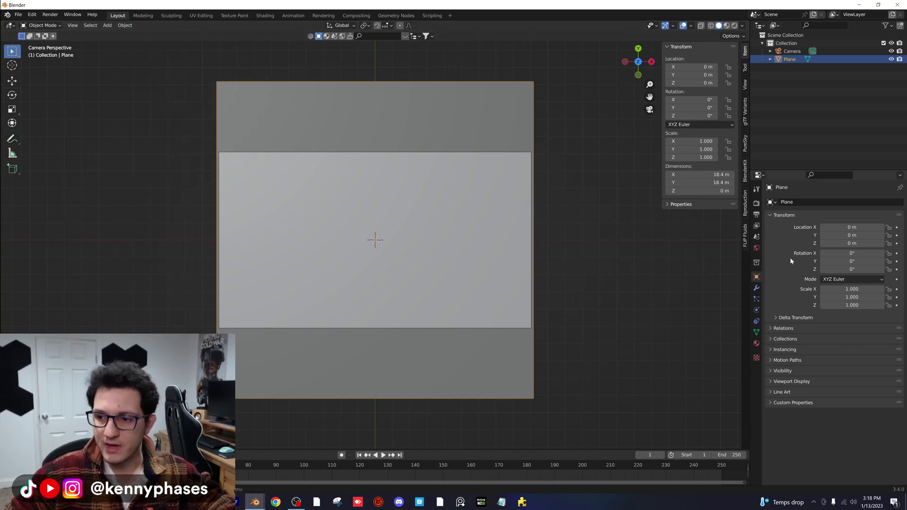
Switch the viewport to rendered shading and set the world background colour to white.
left_click(734, 26)
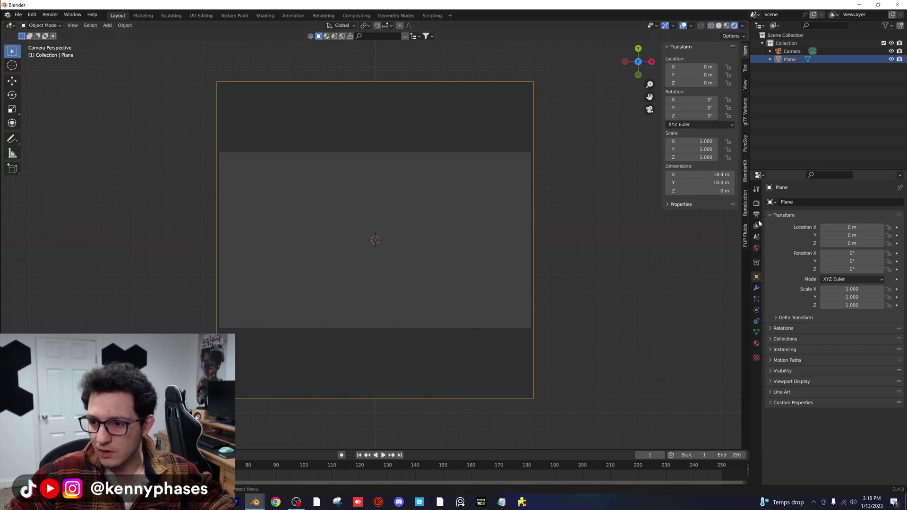
left_click(756, 203)
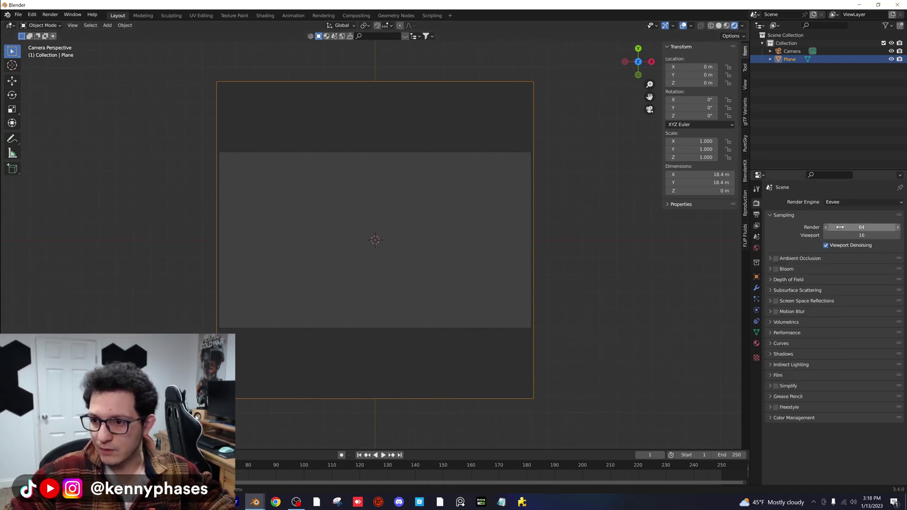
left_click(756, 247)
left_click(864, 256)
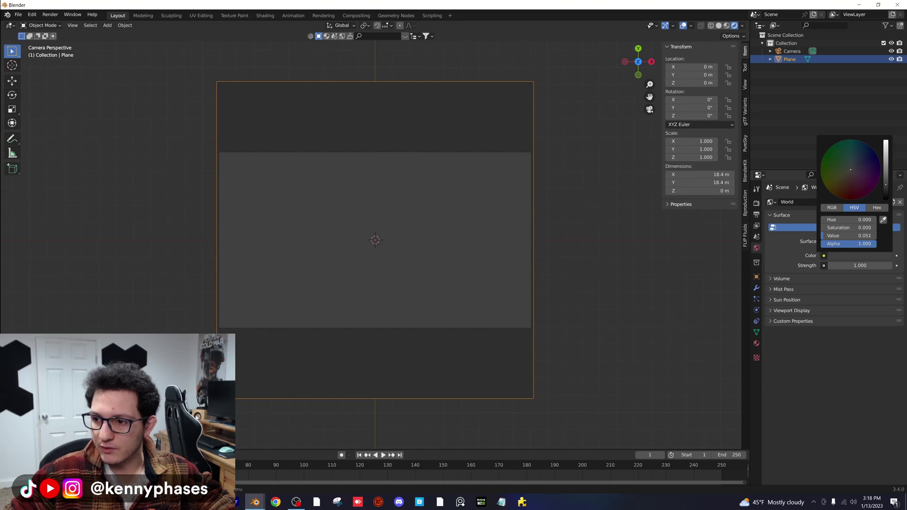
left_click_drag(886, 185, 886, 140)
Save the file as color-ramp-gradient.blend in the Instagram folder.
key("ctrl+s")
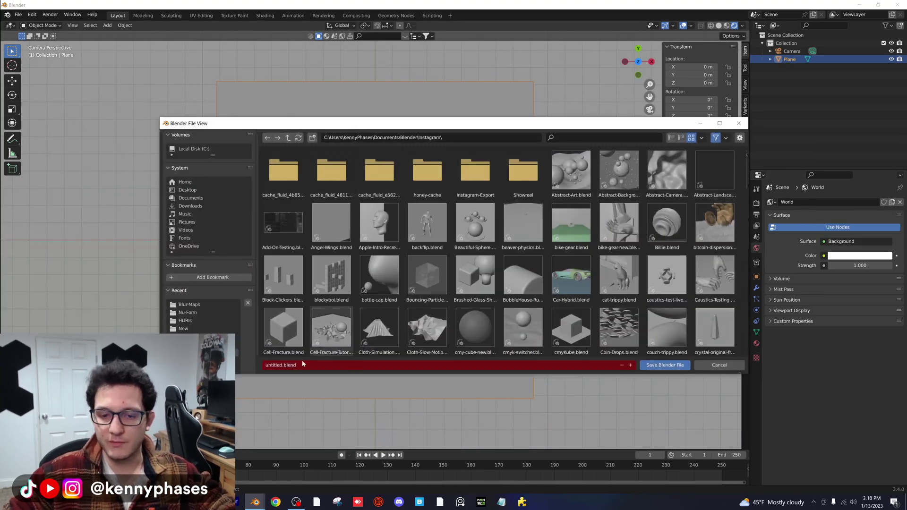
type("color")
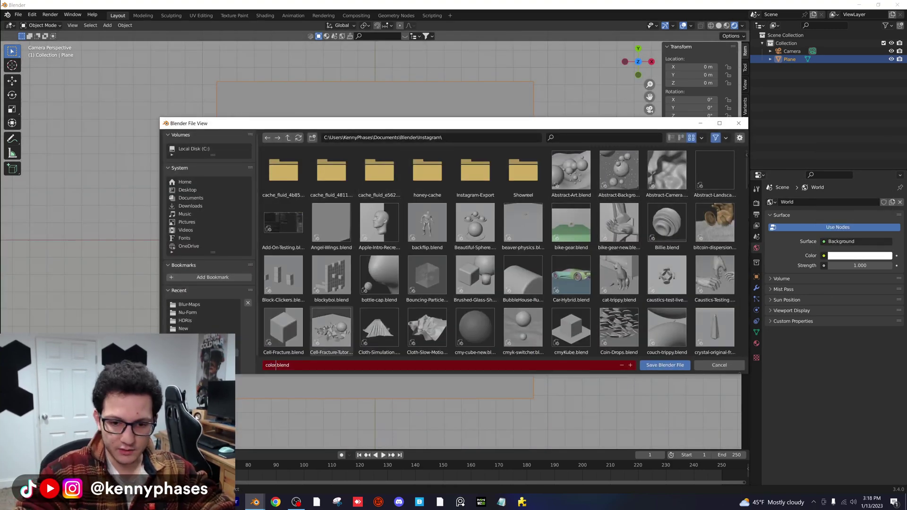
type("-ramp-g")
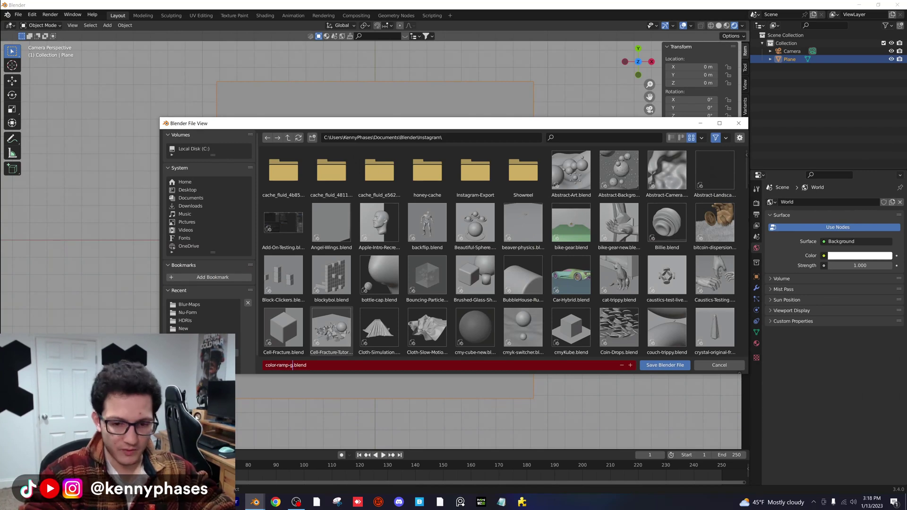
type("radient")
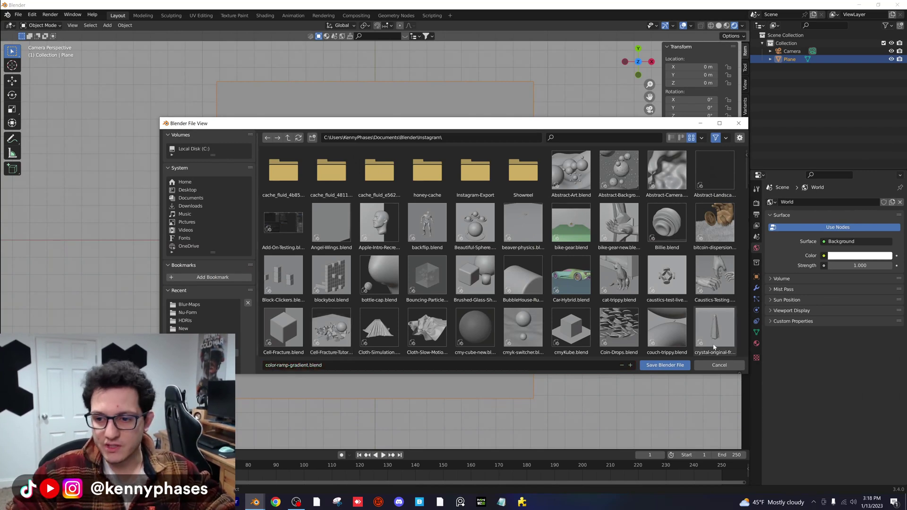
key("Return")
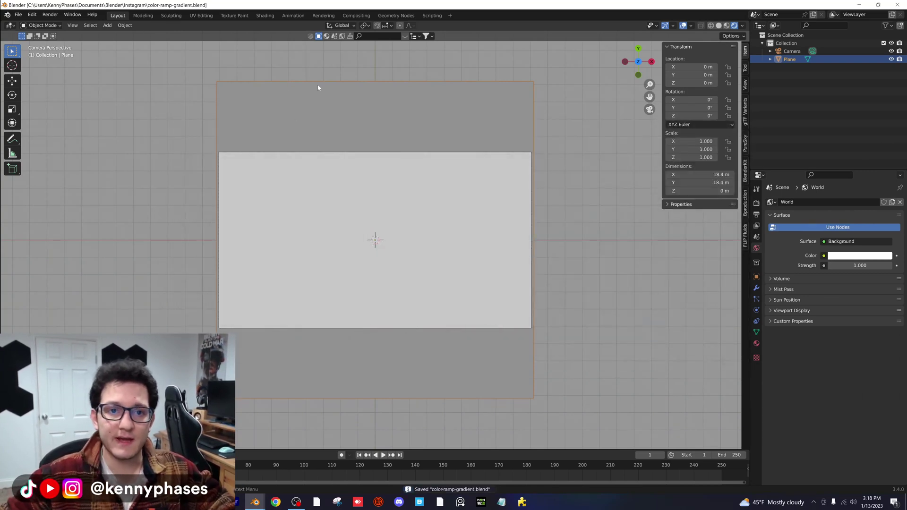
Switch to the Shading workspace and create a new material for the plane.
left_click(265, 16)
key("KP_0")
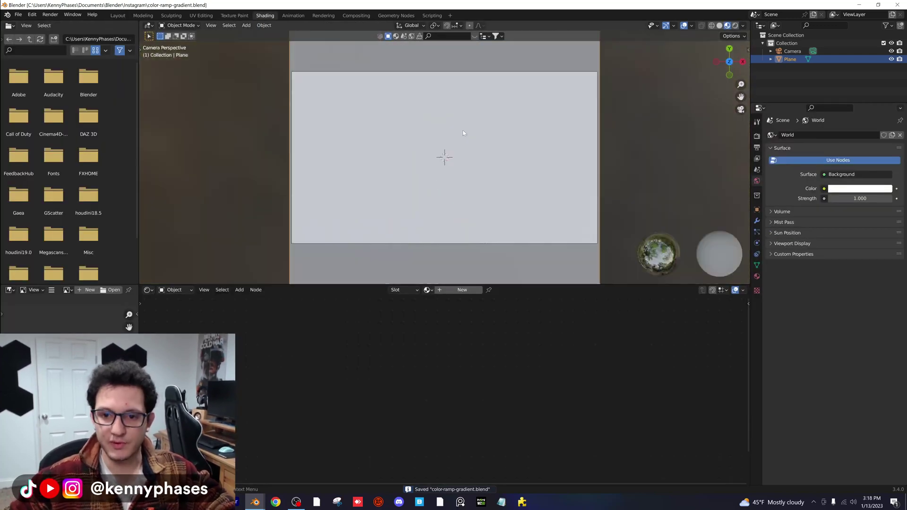
left_click(459, 289)
scroll(475, 379, "down", 9)
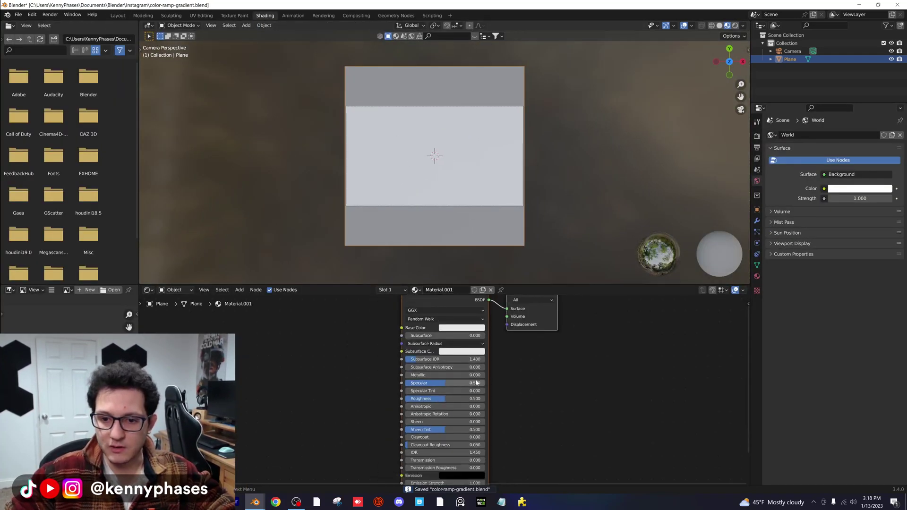
middle_click_drag(413, 347, 435, 372)
Add a ColorRamp node and connect its Color output to the Principled BSDF's Base Color.
left_click(240, 290)
left_click(250, 299)
type("color ramp")
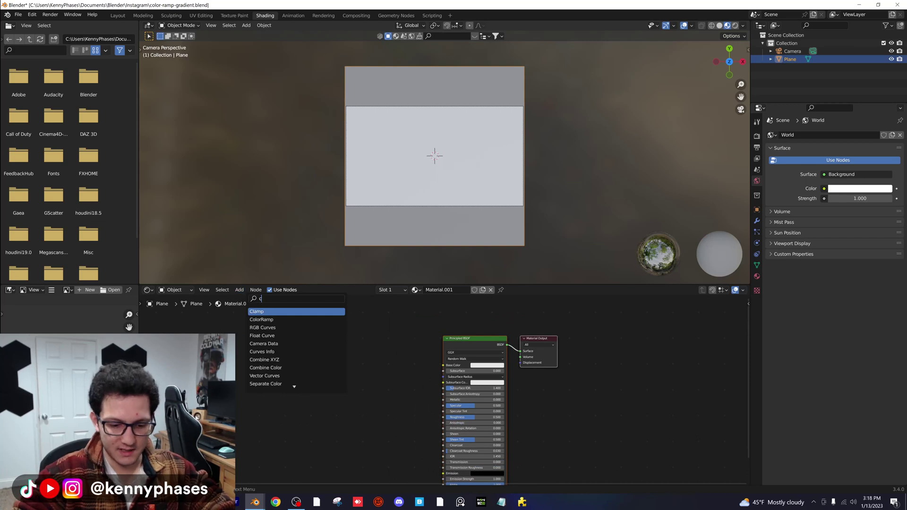
key("Return")
left_click(368, 377)
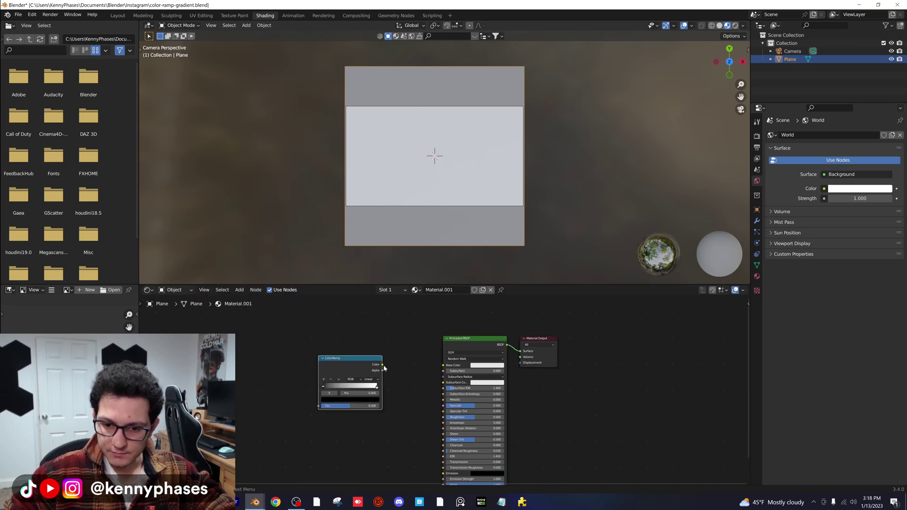
left_click_drag(382, 365, 441, 368)
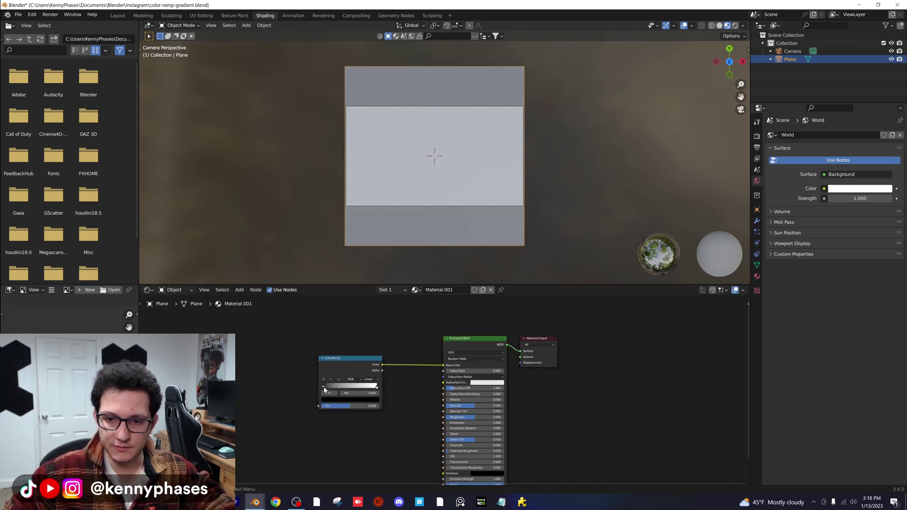
Insert a Gradient Texture node between the ColorRamp and the Principled BSDF.
left_click(240, 290)
left_click(250, 300)
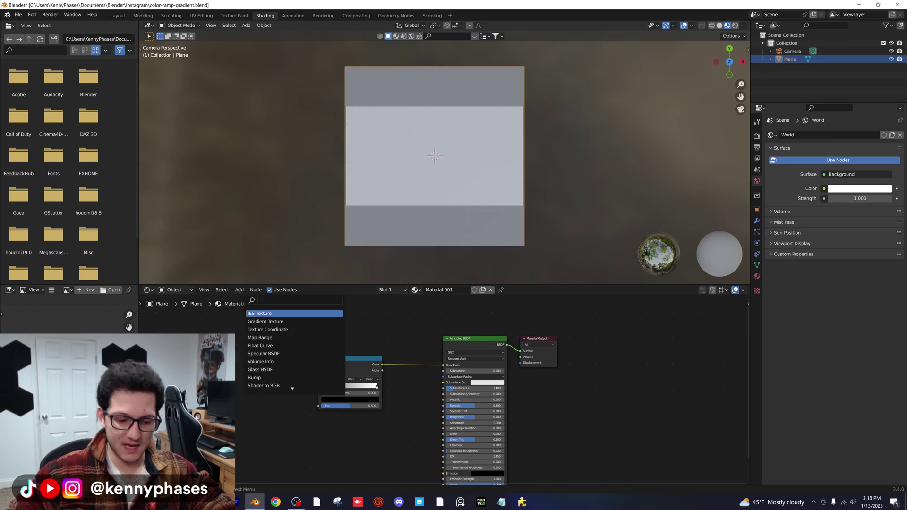
type("gra")
key("Return")
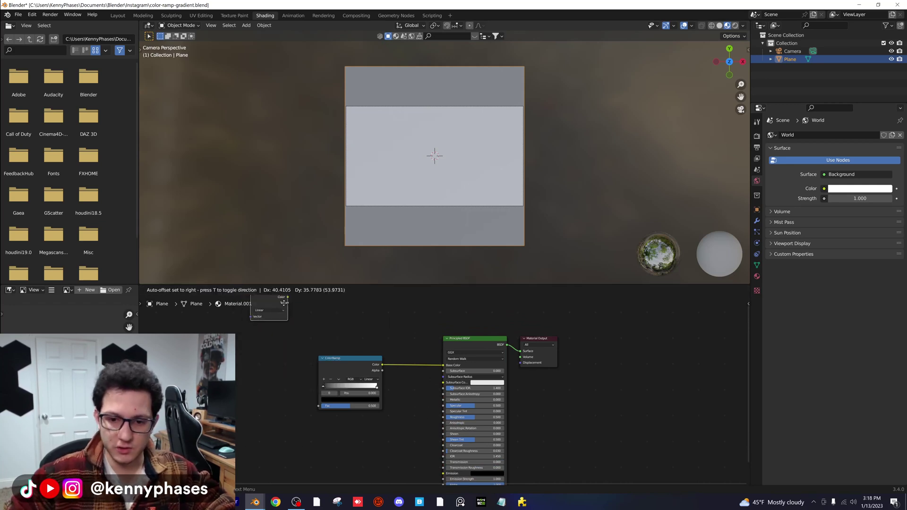
left_click(428, 363)
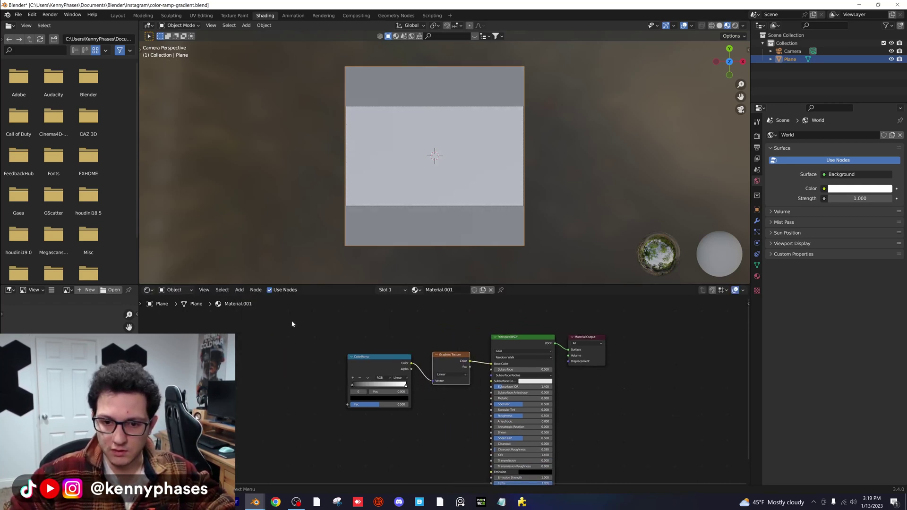
Add a Mapping node in front of the ColorRamp node.
left_click(240, 289)
left_click(250, 301)
type("m")
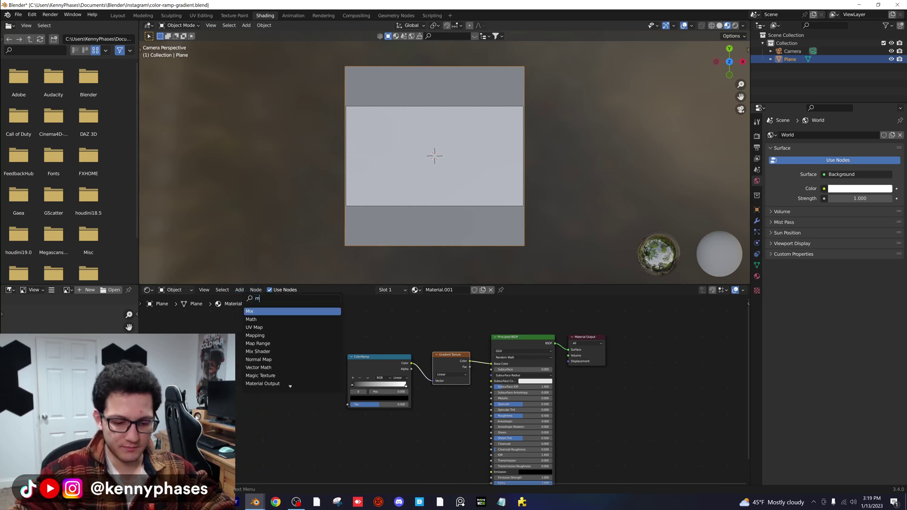
type("app")
key("Return")
left_click(292, 335)
Add a Texture Coordinate node in front of the Mapping node.
left_click(240, 289)
left_click(252, 300)
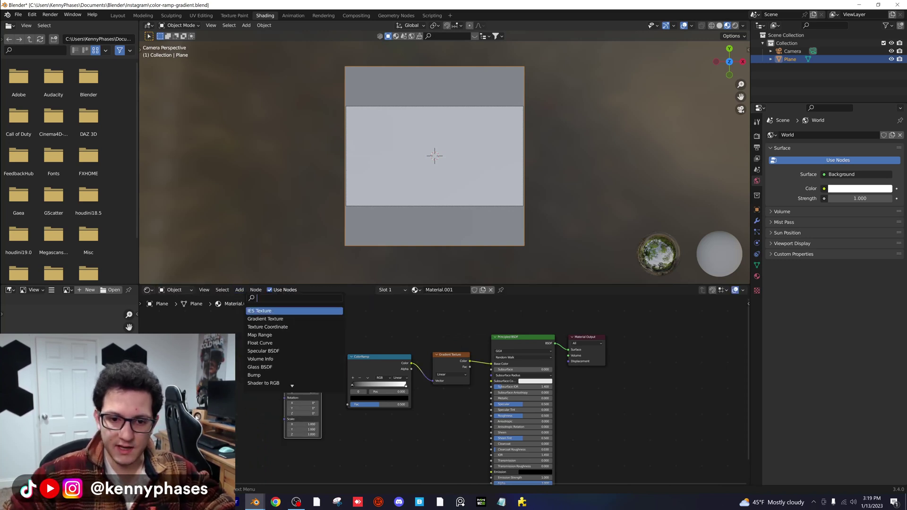
type("texture cop")
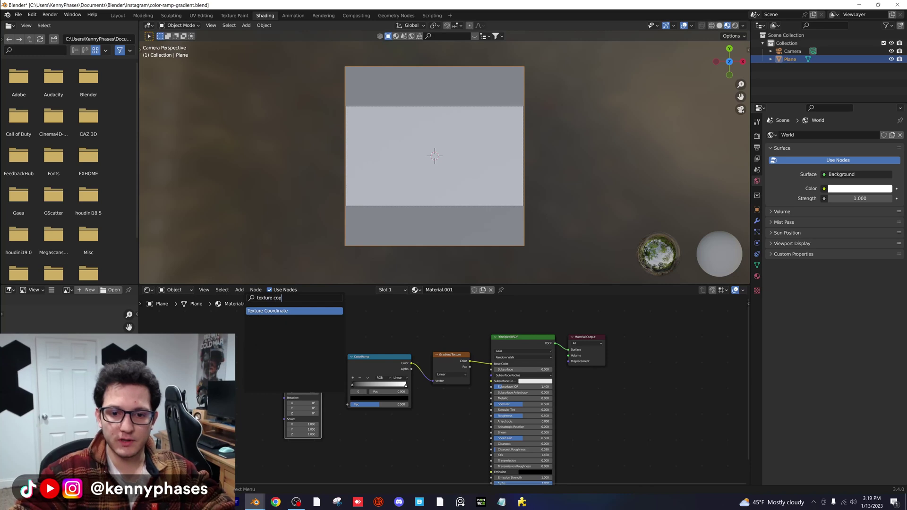
key("Return")
left_click(226, 329)
Link Texture Coordinate Generated to the Mapping Vector and the Mapping output to the ColorRamp Fac, and line up both nodes.
middle_click_drag(296, 336, 369, 331)
left_click_drag(329, 328, 413, 363)
left_click_drag(421, 401, 422, 401)
scroll(470, 398, "up", 1)
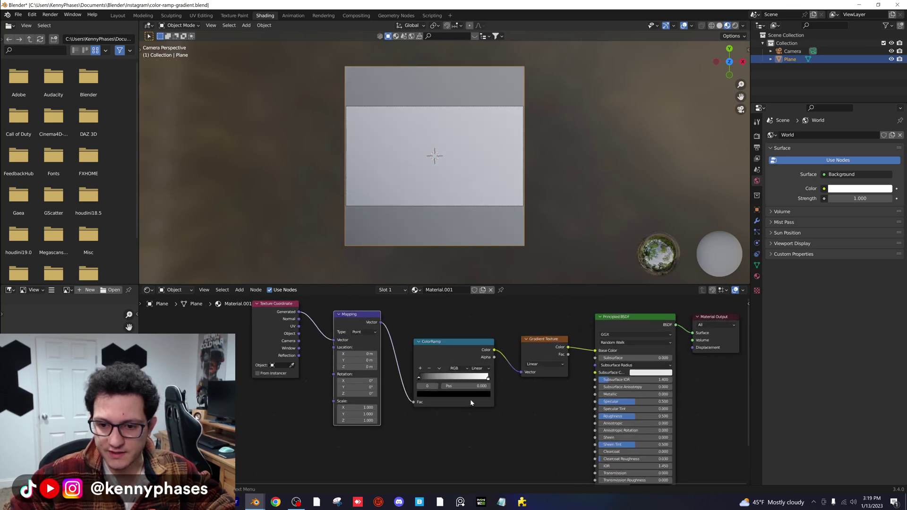
left_click_drag(280, 303, 279, 319)
left_click_drag(359, 315, 359, 325)
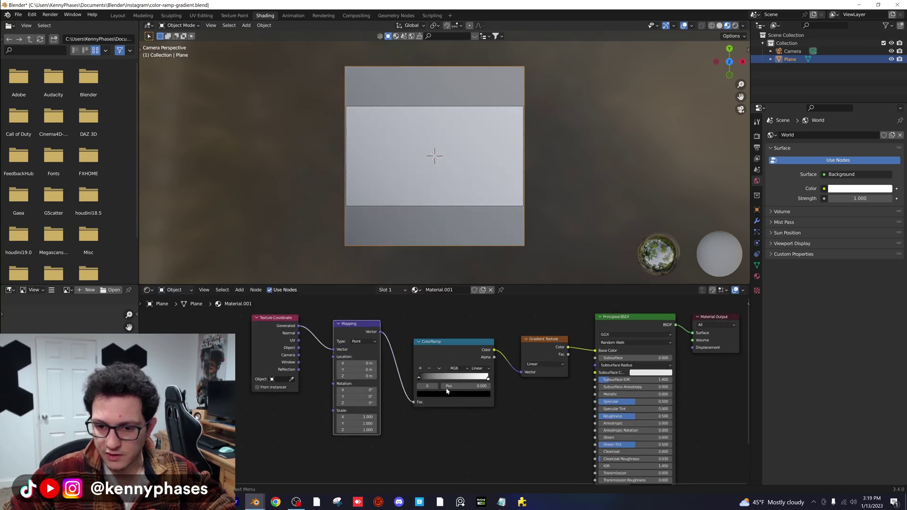
Move the ColorRamp's black stop to 0.427 and set the Mapping node's X rotation to -45°.
left_click_drag(428, 378, 457, 376)
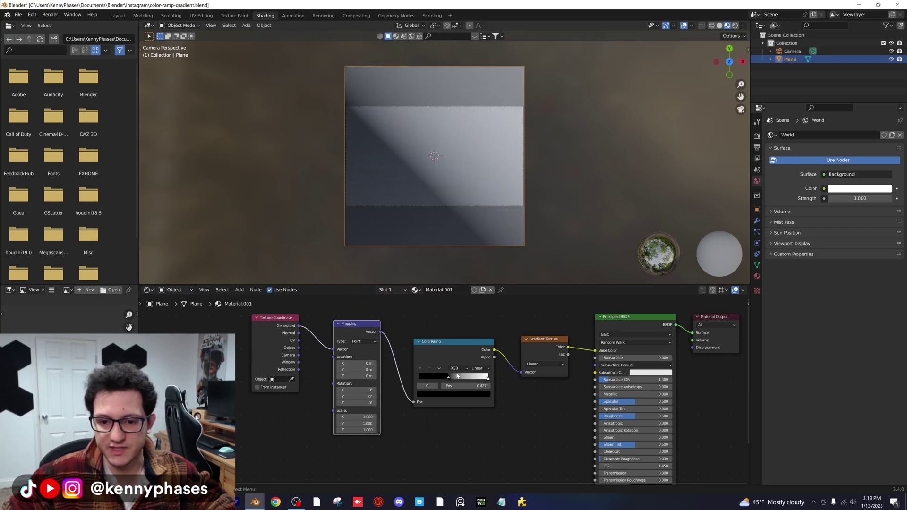
left_click_drag(359, 390, 291, 390)
left_click(358, 390)
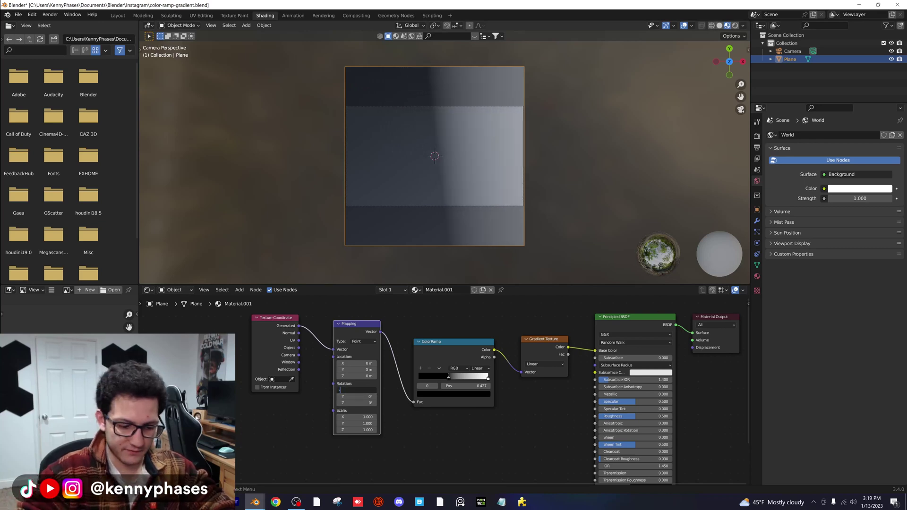
type("-45")
key("Return")
scroll(494, 168, "up", 2)
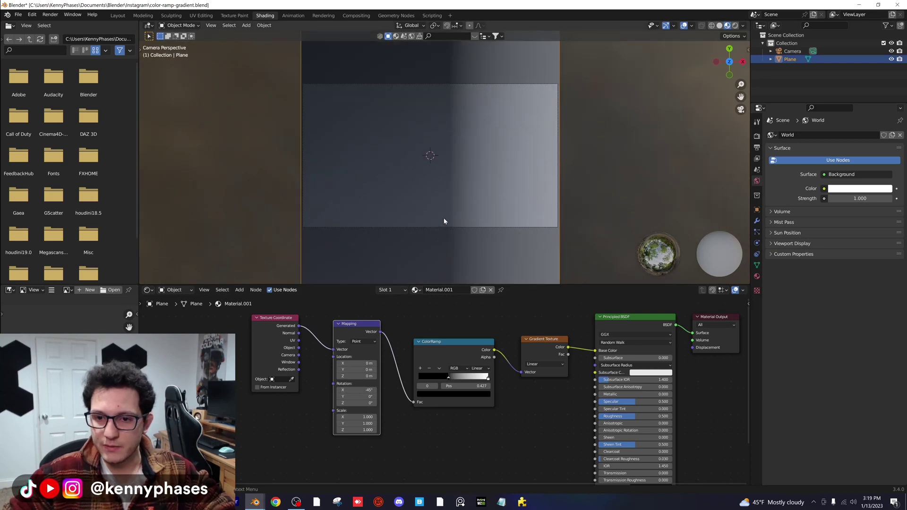
Switch the viewport to rendered shading, then bring the ColorRamp's white stop closer to the black one and set the black stop to 0.383.
scroll(473, 189, "down", 2)
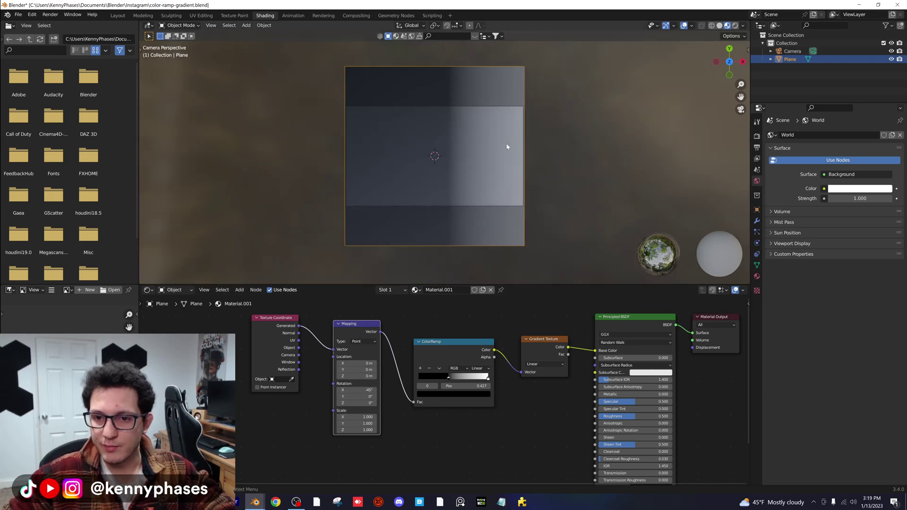
left_click(734, 26)
scroll(486, 132, "up", 1)
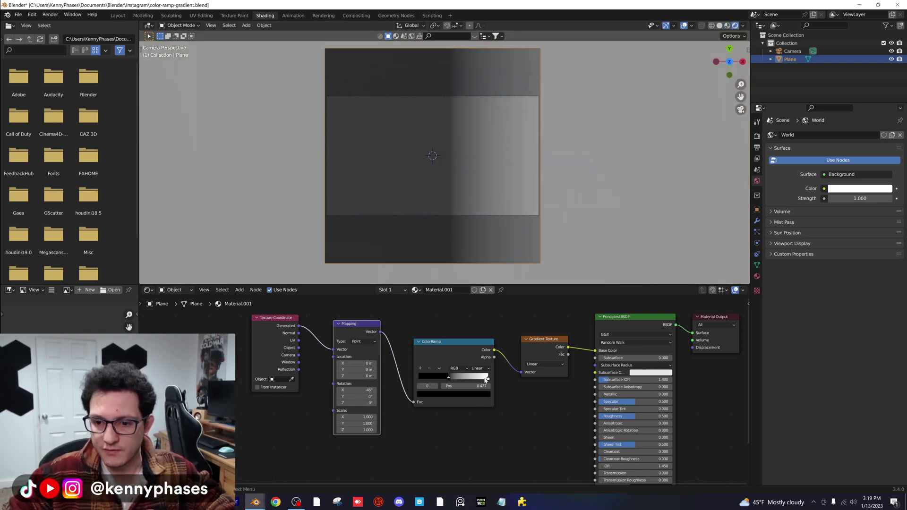
left_click_drag(487, 381, 445, 378)
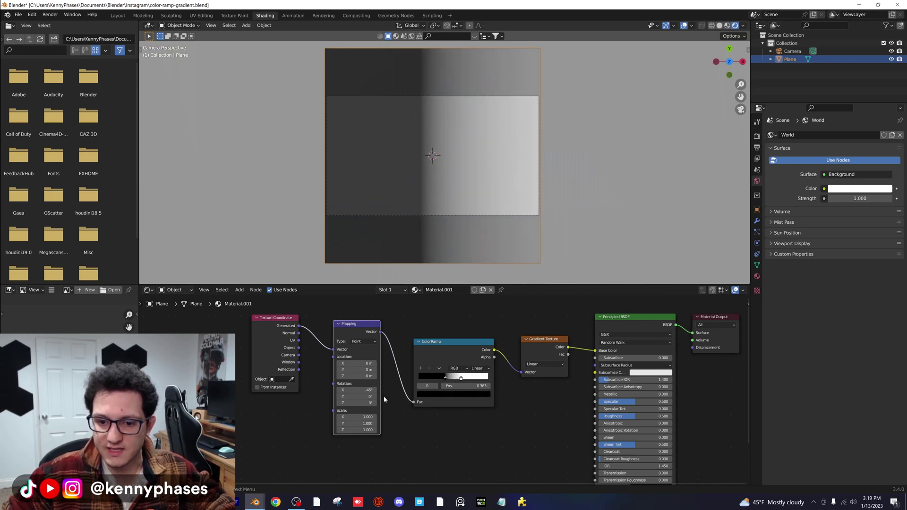
Set the Mapping node's Y scale to 0.5 and move the ColorRamp's black stop to 0.389.
left_click_drag(365, 418, 352, 424)
key("ctrl+z")
scroll(441, 371, "up", 2)
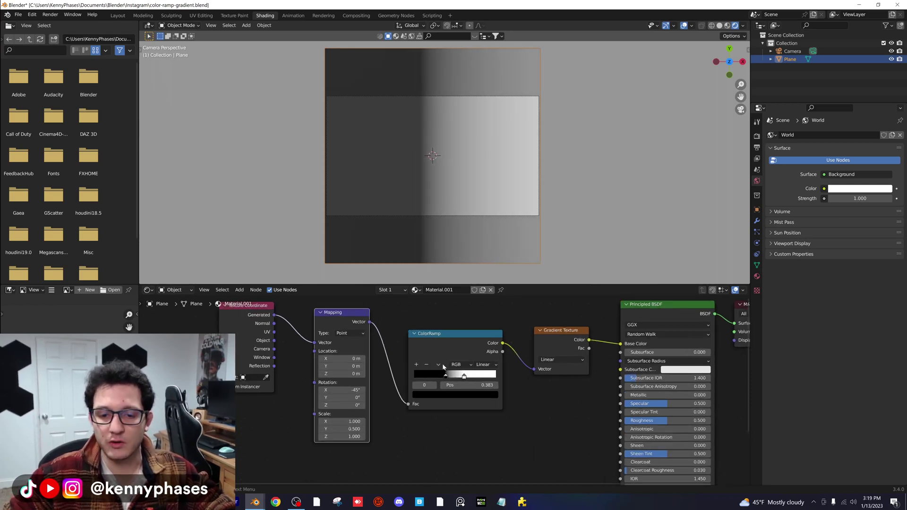
scroll(442, 371, "down", 2)
middle_click_drag(376, 360, 371, 362)
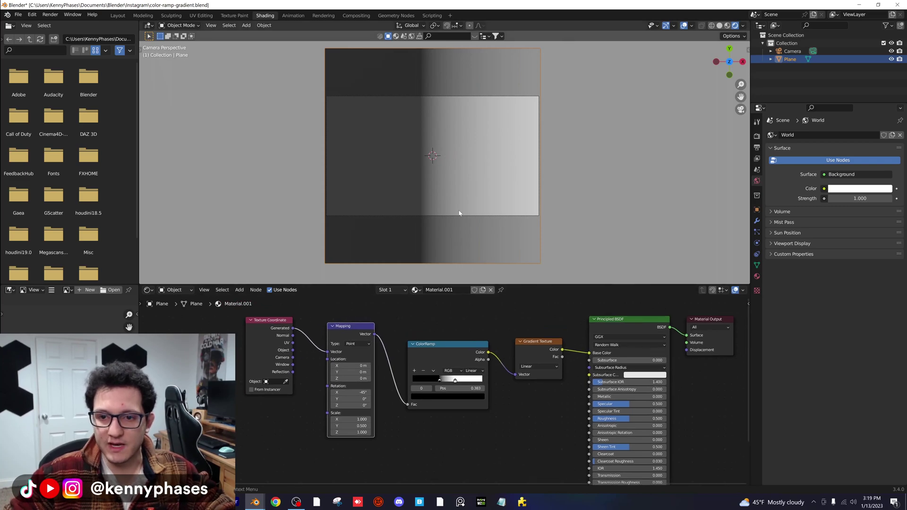
scroll(457, 399, "up", 1)
left_click_drag(439, 377, 440, 377)
Set the render engine to Cycles with GPU Compute as the device.
left_click(757, 136)
left_click(841, 137)
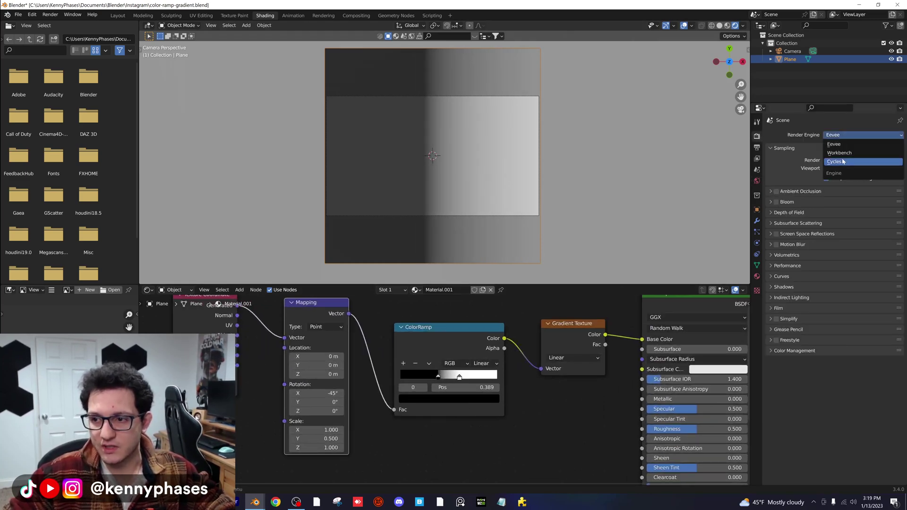
left_click(841, 161)
left_click(844, 155)
left_click(845, 173)
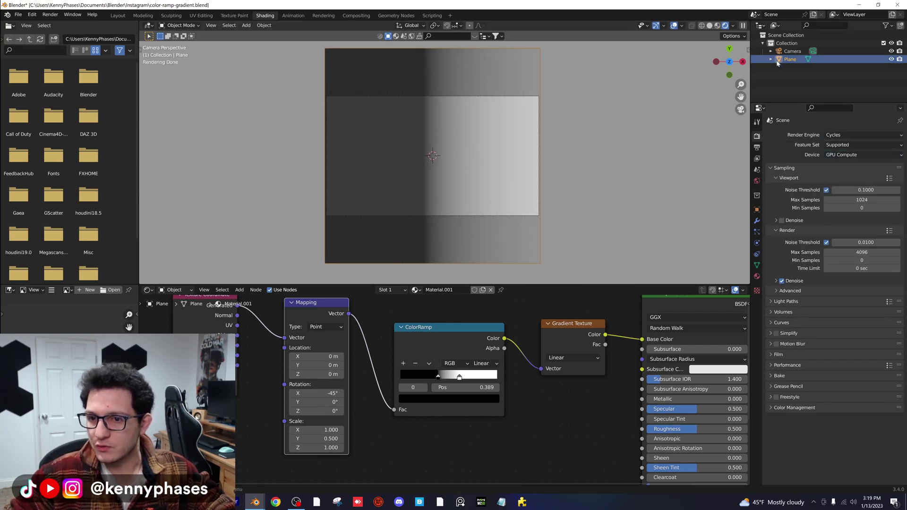
scroll(517, 174, "down", 2)
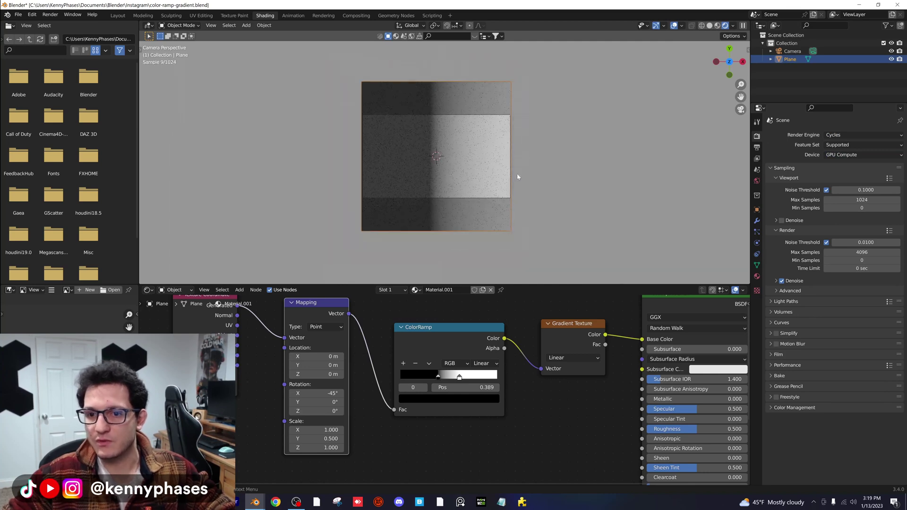
scroll(517, 175, "up", 1)
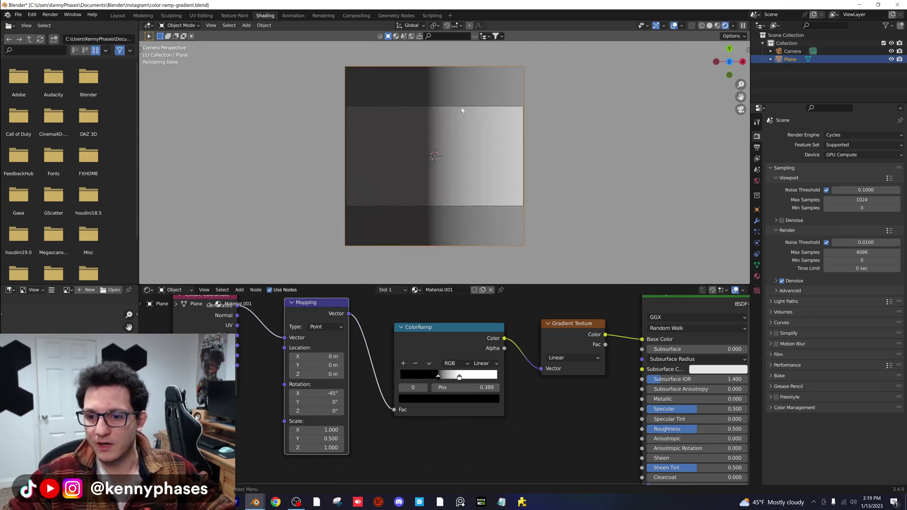
Reduce the Principled BSDF's Specular to 0 and save the gradient project.
middle_click_drag(641, 439, 558, 423)
left_click_drag(633, 393, 567, 393)
scroll(463, 132, "up", 1)
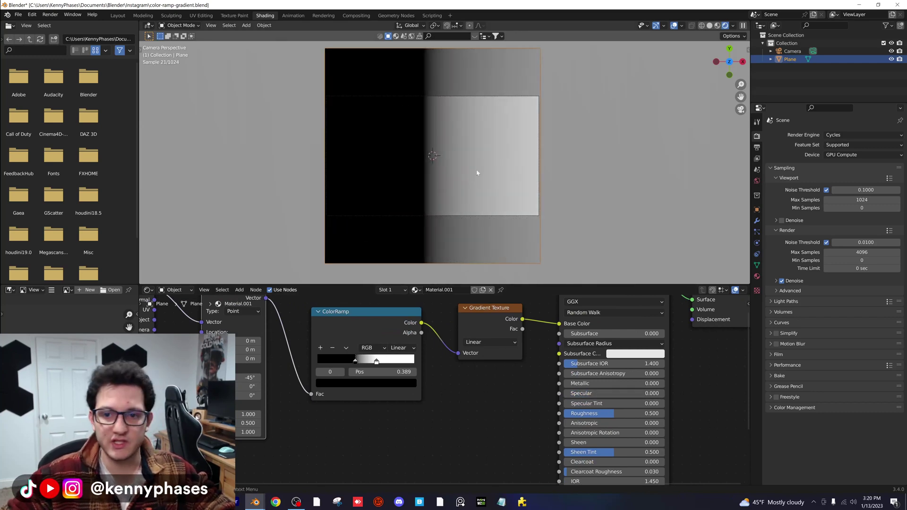
key("ctrl+s")
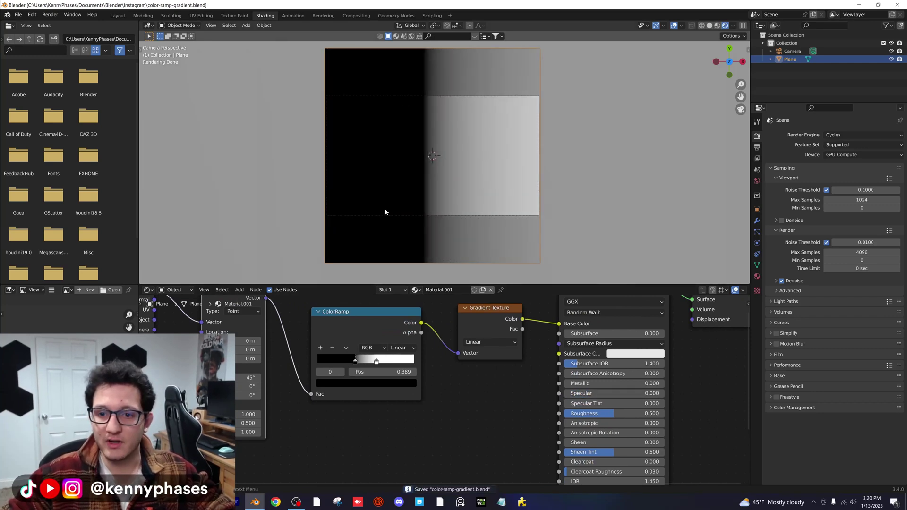
Set the render max samples to 10 and render the gradient image.
left_click(858, 252)
type("10")
key("Return")
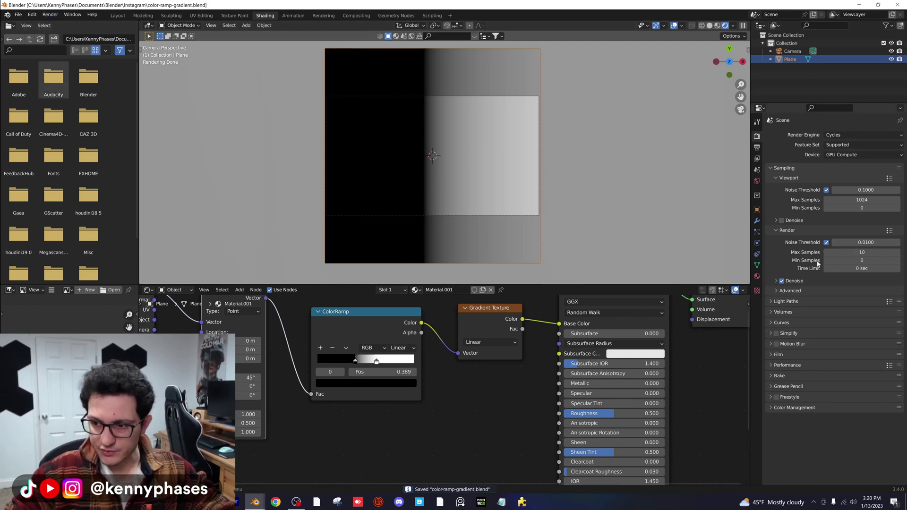
left_click(50, 14)
left_click(66, 22)
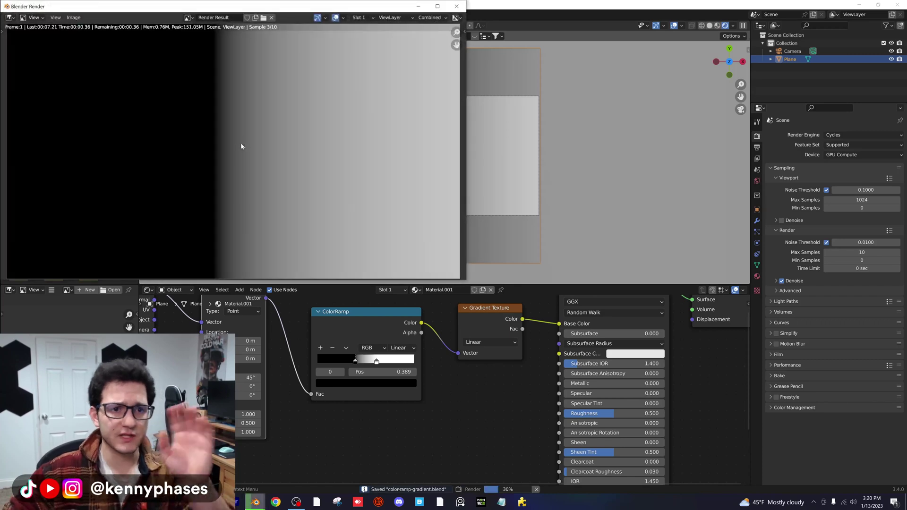
left_click_drag(216, 11, 402, 111)
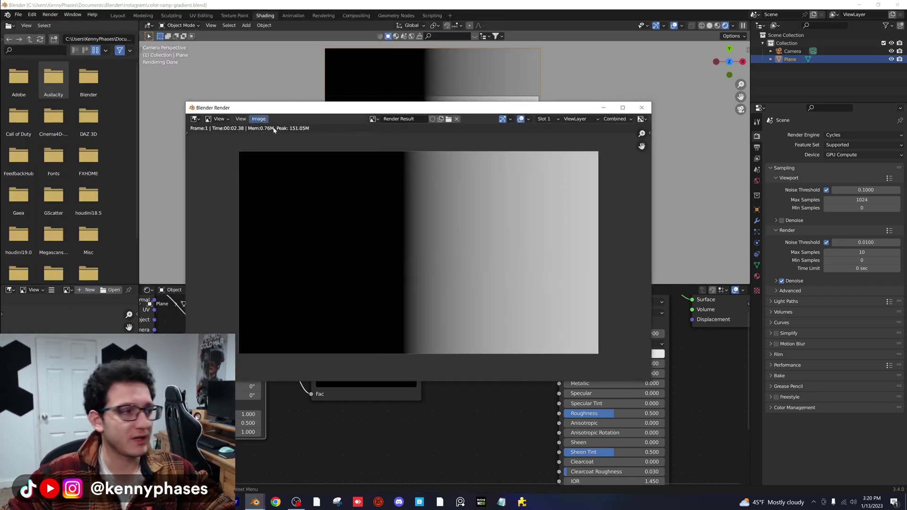
Save a copy of the rendered gradient to the Desktop as split-gradient.png.
left_click(258, 119)
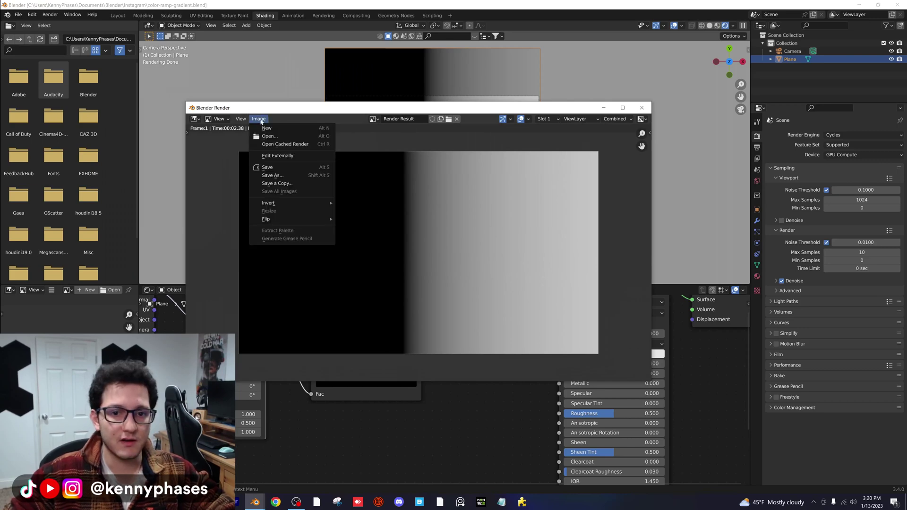
left_click(278, 184)
left_click(152, 187)
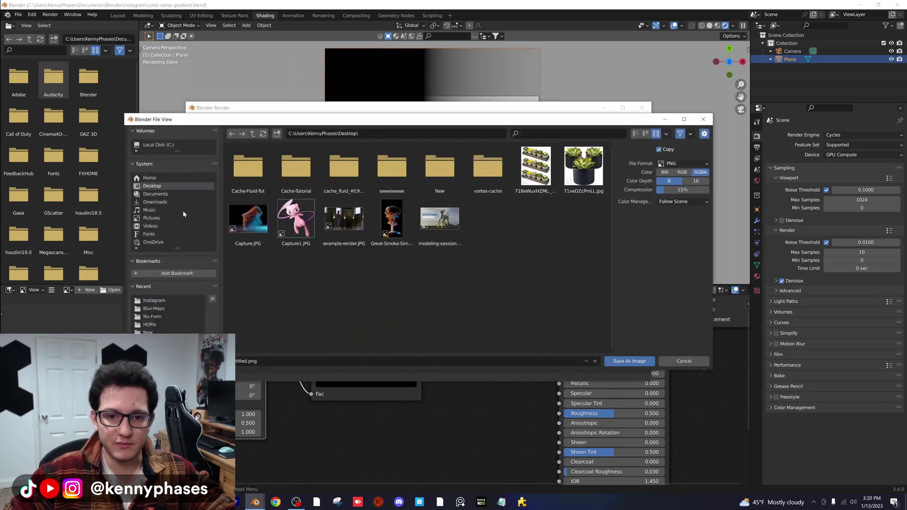
double_click(240, 362)
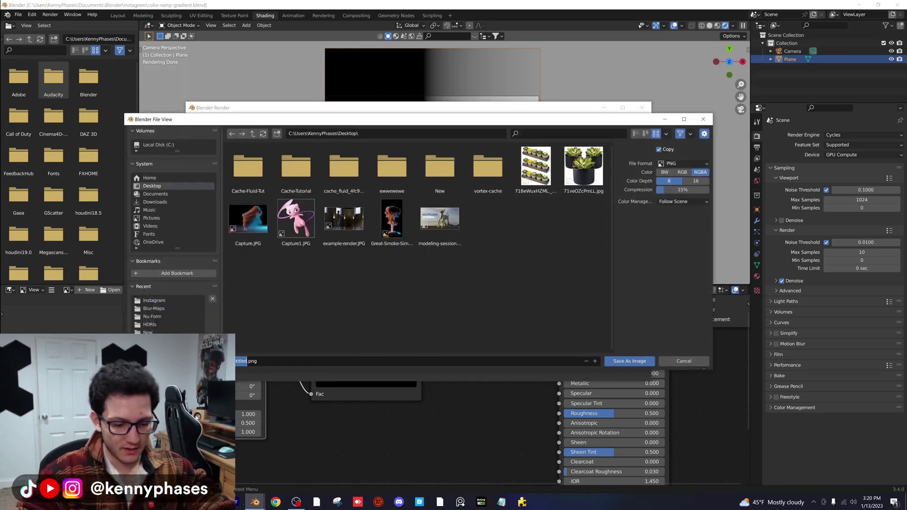
type("split-gradient")
key("Return")
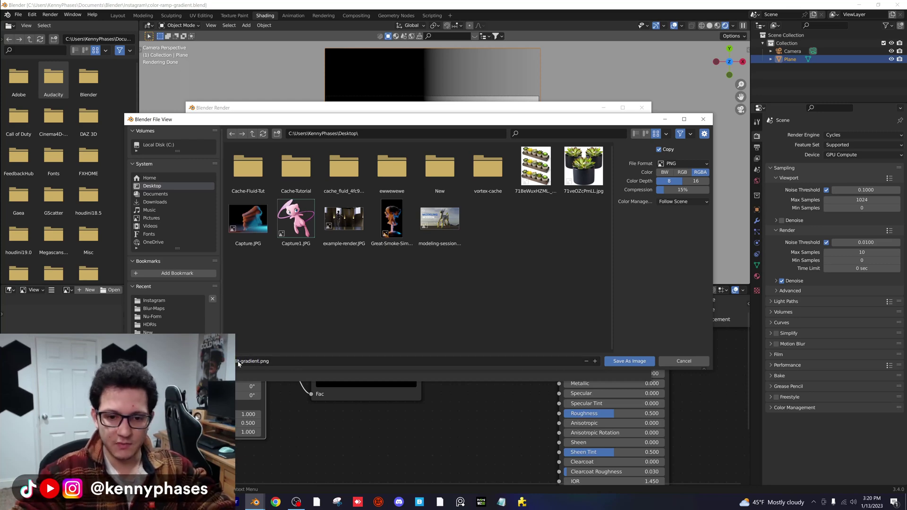
key("Return")
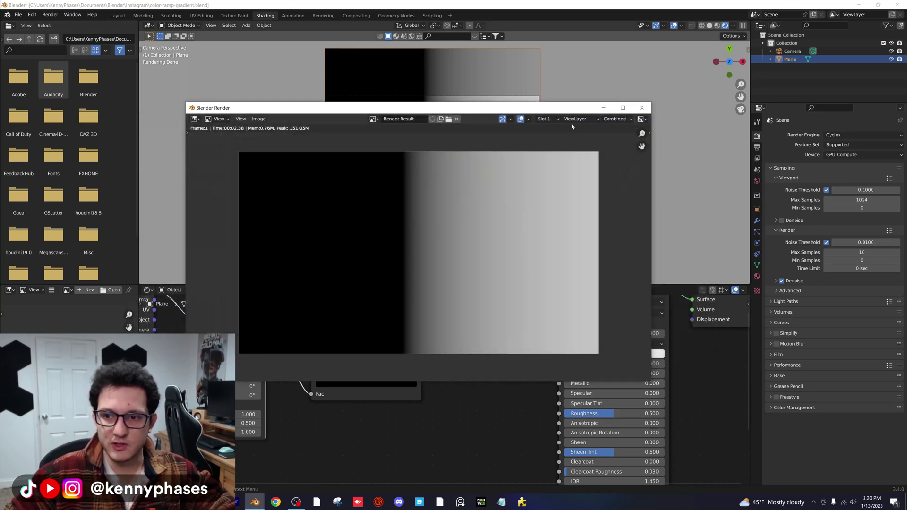
Switch to the blur.blend compositor and replace the Map5.png image in the mask's Image node with split-gradient.png from the Desktop.
left_click(641, 107)
left_click(857, 5)
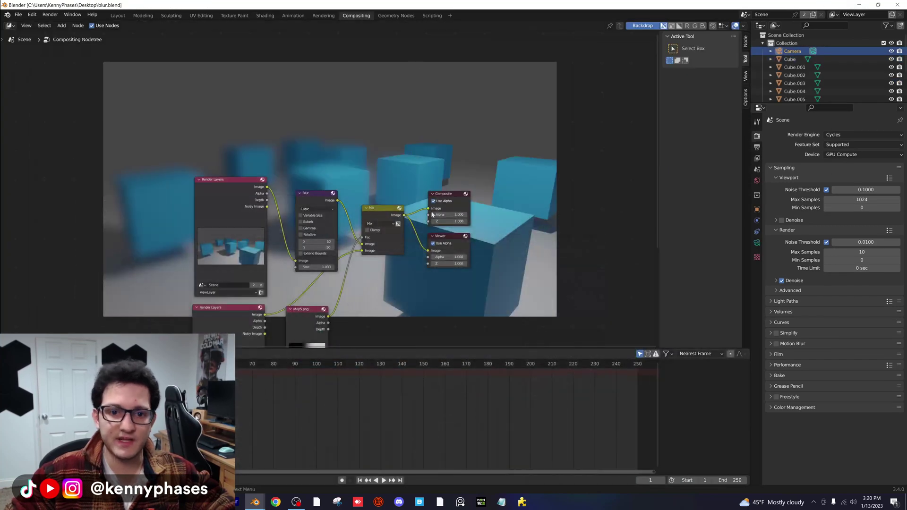
middle_click_drag(401, 139, 450, 98)
middle_click_drag(448, 180, 462, 160)
scroll(399, 272, "up", 3)
middle_click_drag(400, 272, 390, 238)
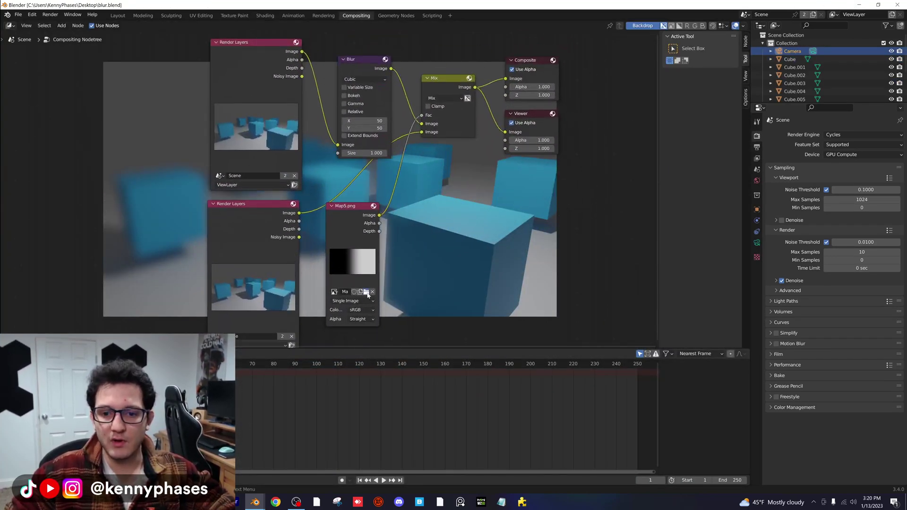
left_click(367, 293)
left_click(206, 191)
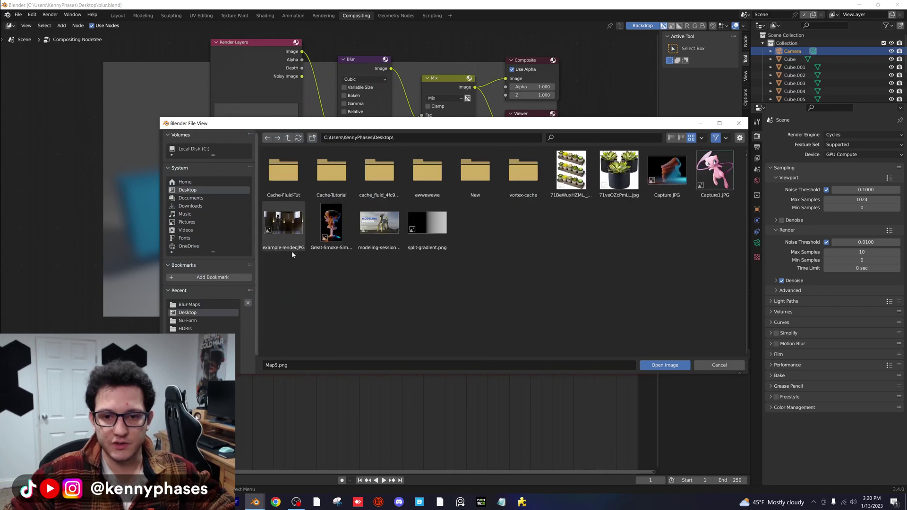
double_click(445, 228)
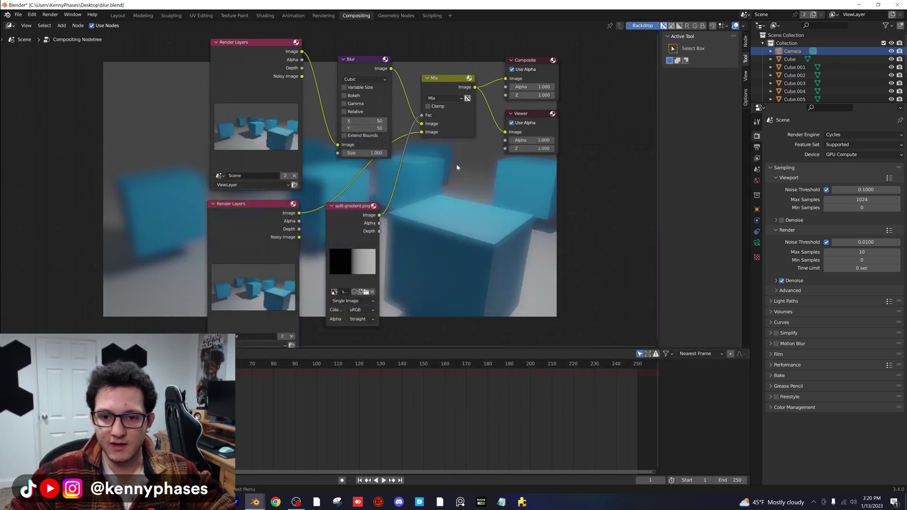
Render the cubes scene with the new mask, examine the blur in an enlarged render window, and close it.
middle_click_drag(457, 167, 415, 251)
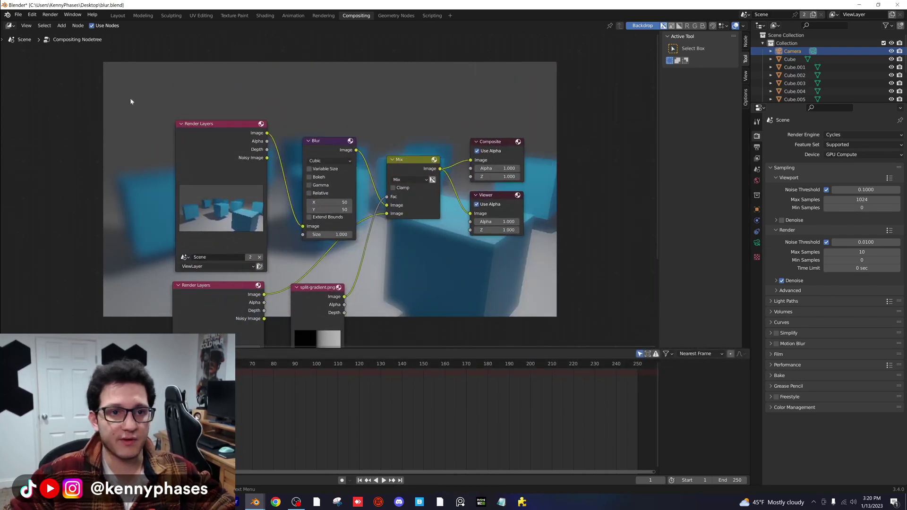
left_click(50, 14)
left_click(59, 25)
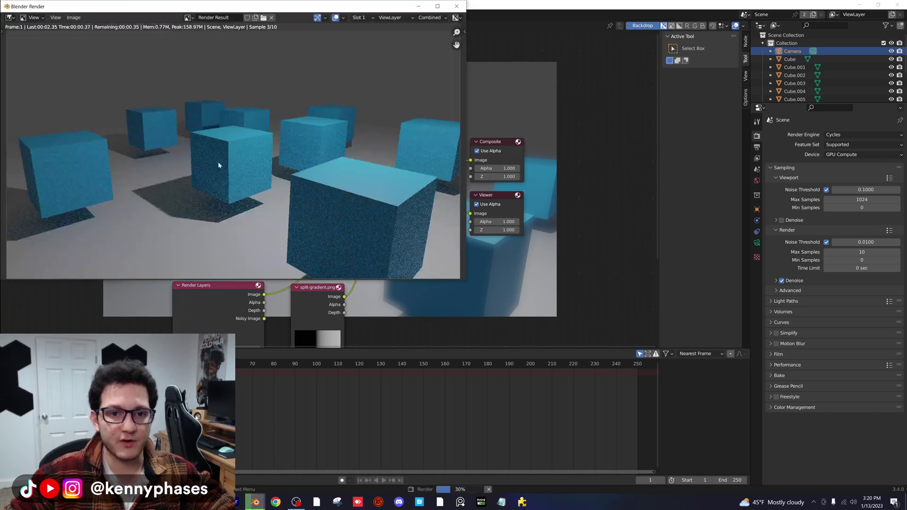
scroll(218, 165, "down", 1)
scroll(222, 166, "up", 1)
left_click_drag(311, 7, 390, 34)
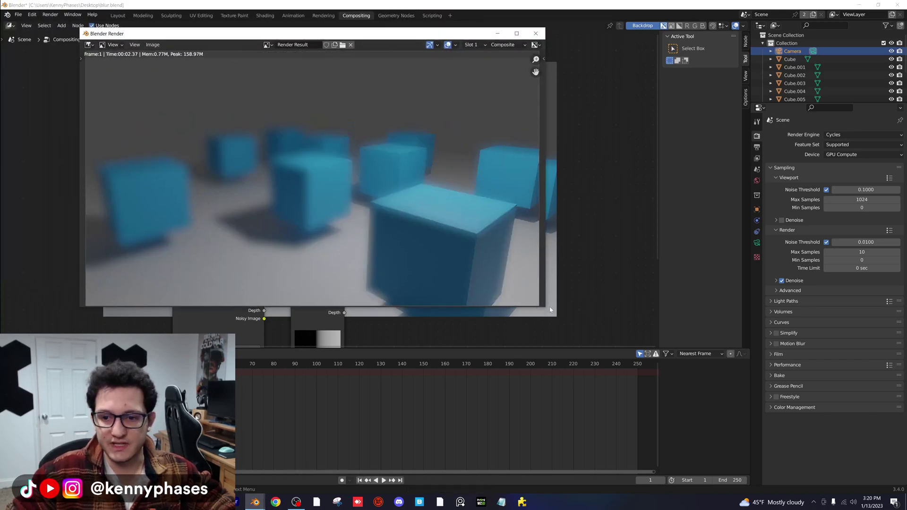
left_click_drag(550, 310, 618, 349)
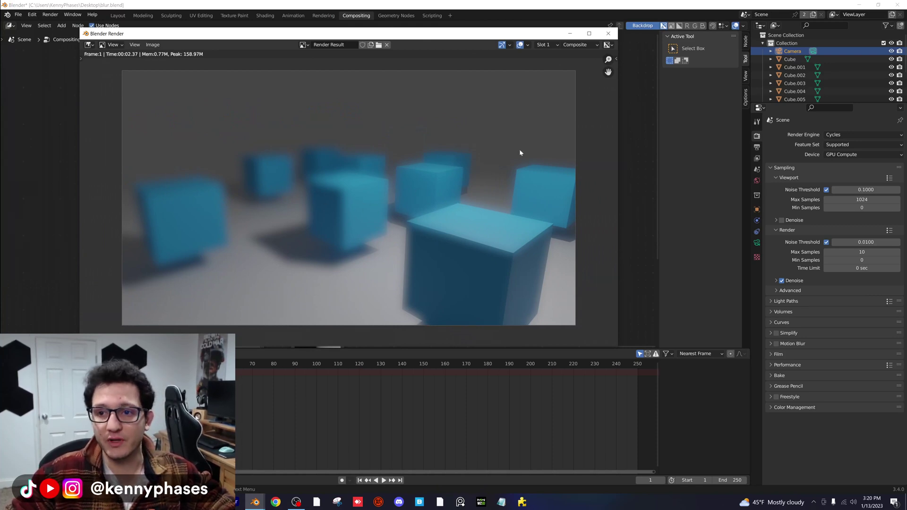
left_click(608, 34)
Return to the color-ramp-gradient project, move the ColorRamp's white stop to 0.443 for a sharper transition, and save the file.
mouse_move(257, 502)
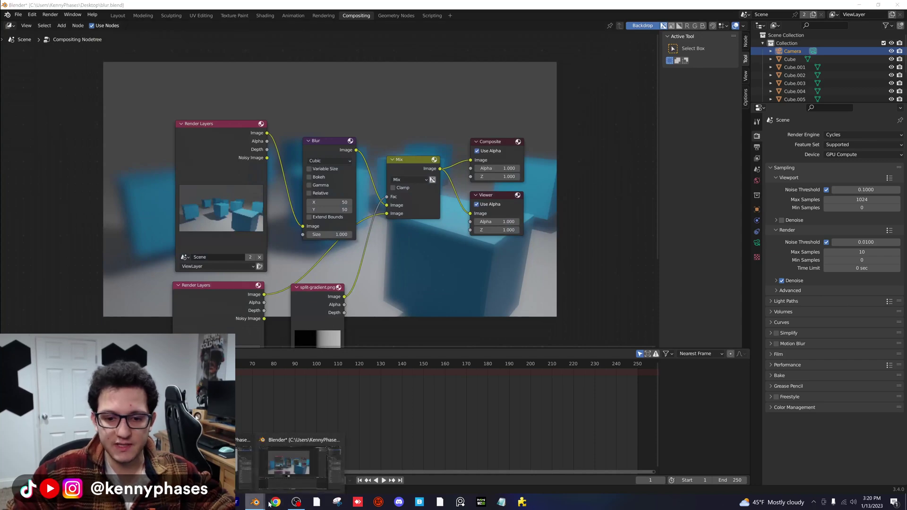
left_click(304, 460)
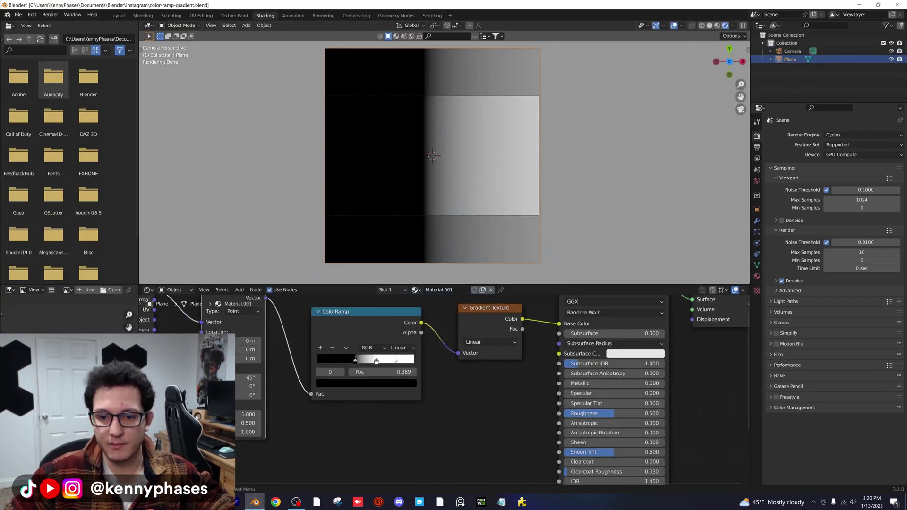
left_click_drag(377, 363, 360, 367)
scroll(360, 367, "up", 1)
middle_click_drag(344, 359, 371, 378)
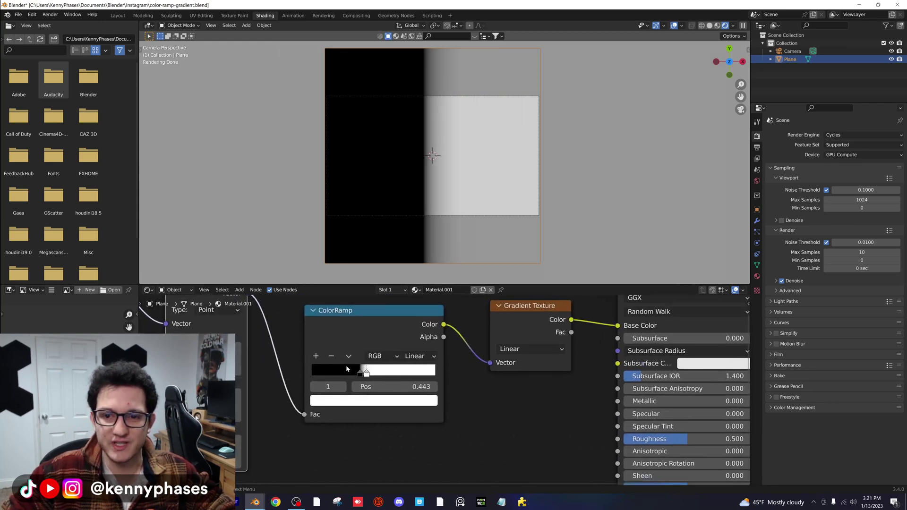
key("ctrl+s")
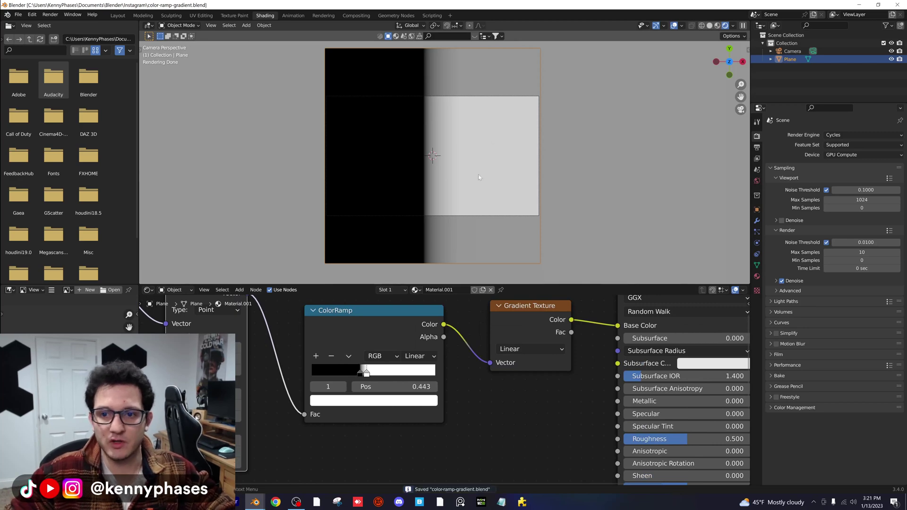
Render the gradient image again with the adjusted ColorRamp.
left_click(50, 15)
left_click(61, 23)
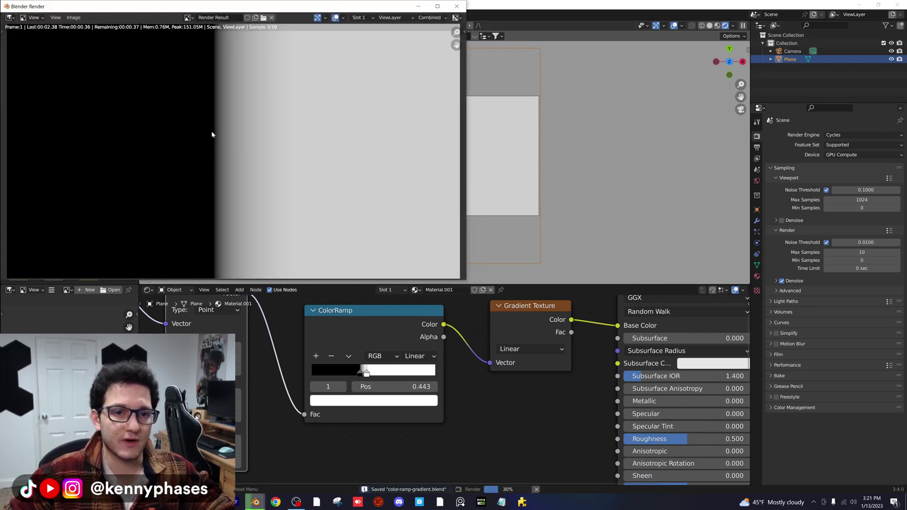
left_click_drag(109, 9, 282, 83)
Save a copy of the rendered gradient to the Desktop as split-gradient2.png and close the render window.
left_click(246, 89)
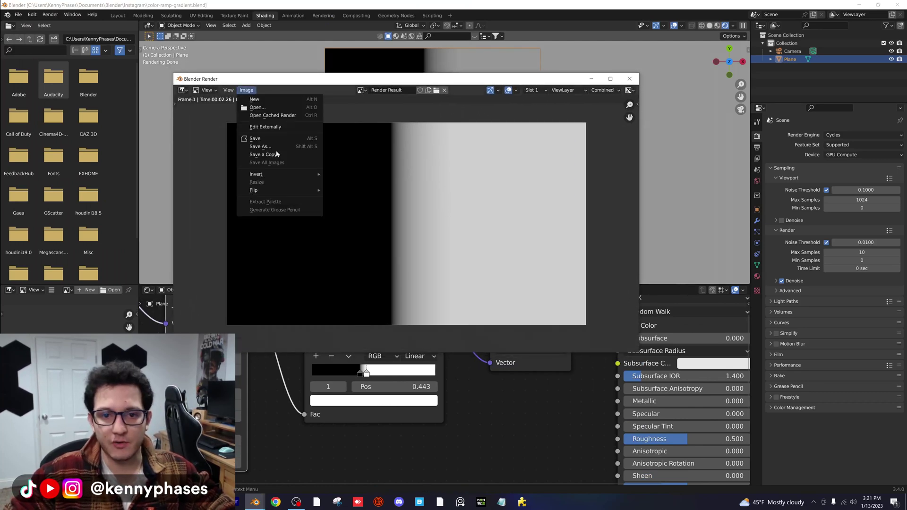
left_click(277, 154)
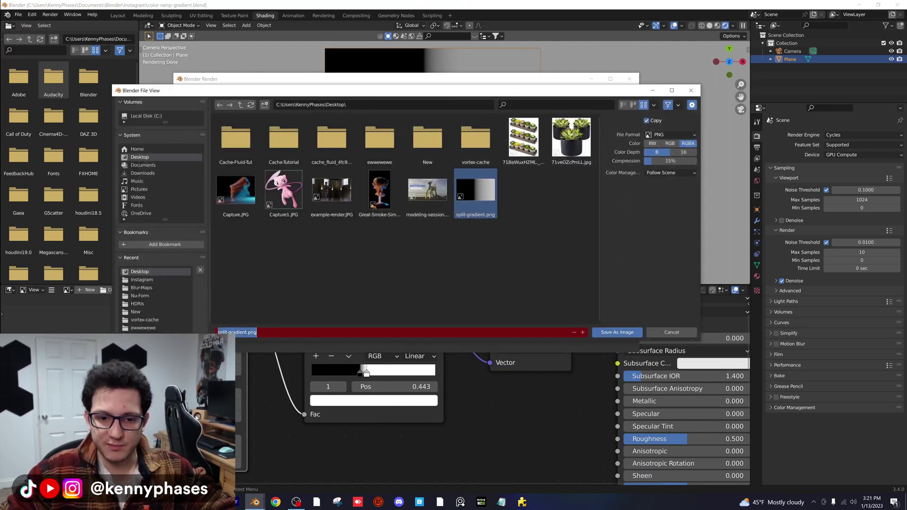
left_click(247, 333)
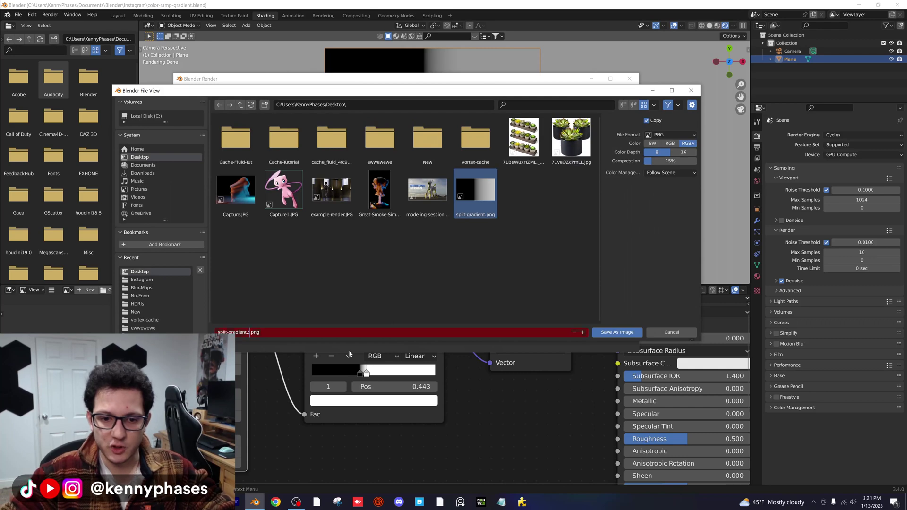
left_click(618, 332)
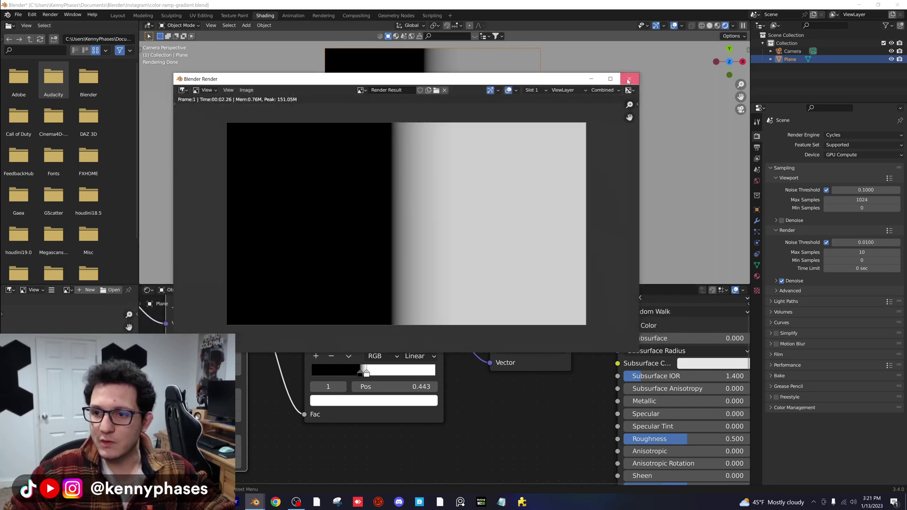
left_click(629, 79)
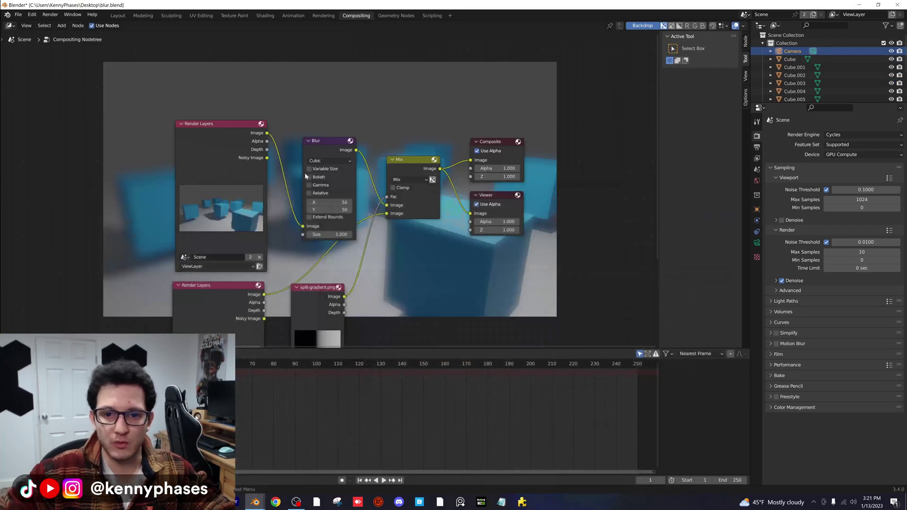
In the blur.blend compositor, replace the mask's split-gradient.png image with split-gradient2.png from the Desktop.
middle_click_drag(533, 238, 422, 218)
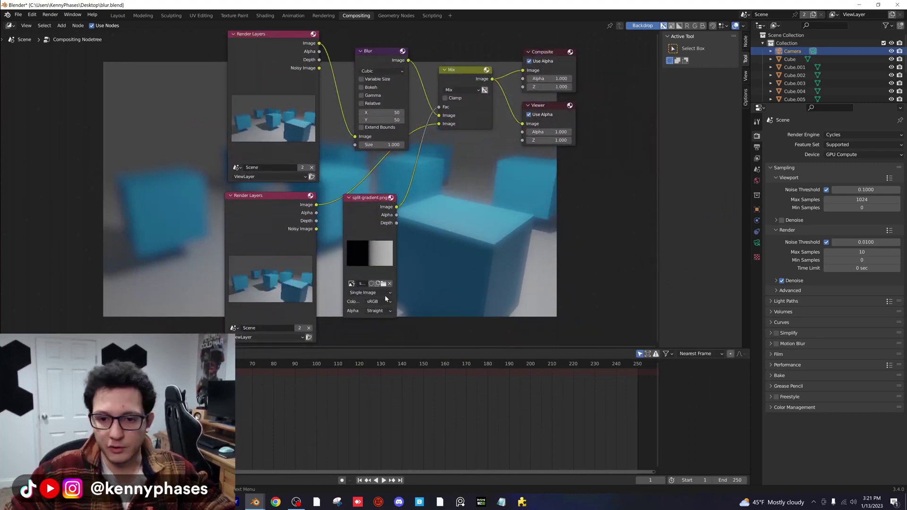
left_click(380, 283)
left_click(385, 282)
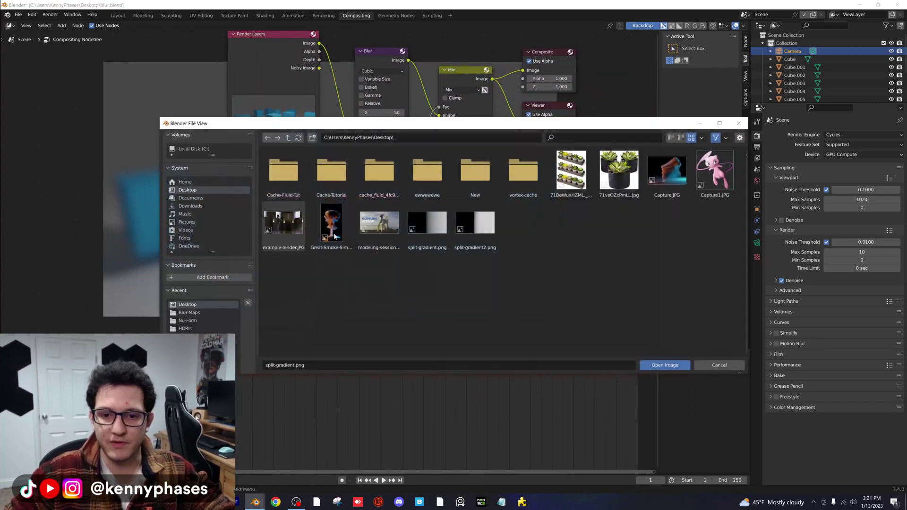
double_click(477, 220)
Inspect the new mask's effect in the backdrop and set the Blur node's X and Y values to 20.
scroll(478, 220, "down", 4)
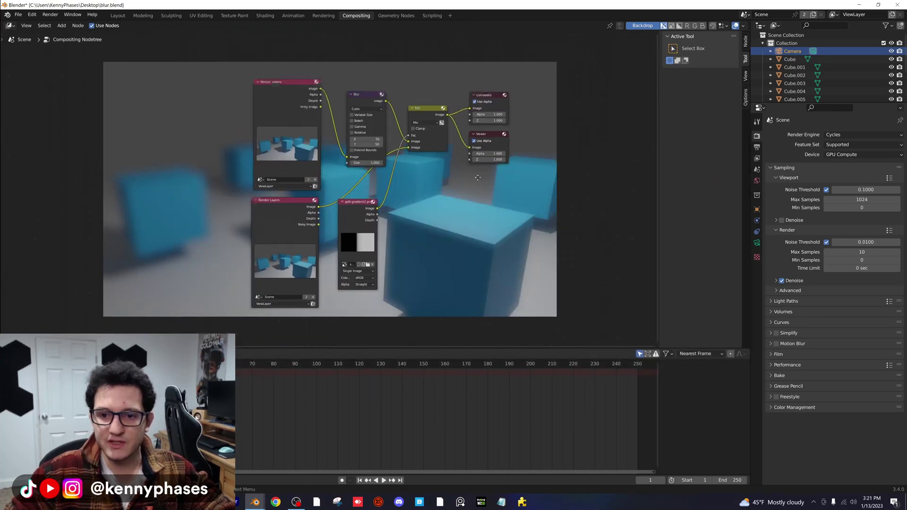
middle_click_drag(481, 72, 494, 188)
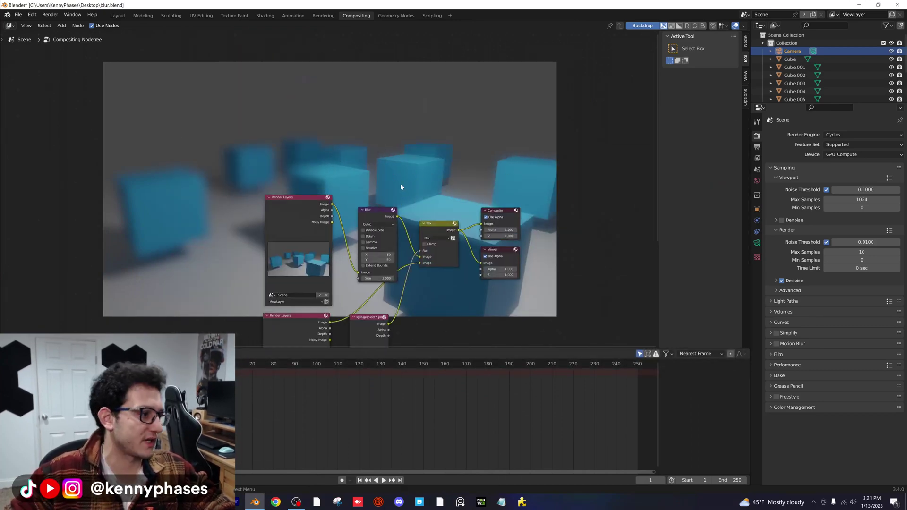
scroll(403, 184, "down", 2)
middle_click_drag(384, 238, 414, 232)
scroll(412, 231, "up", 3)
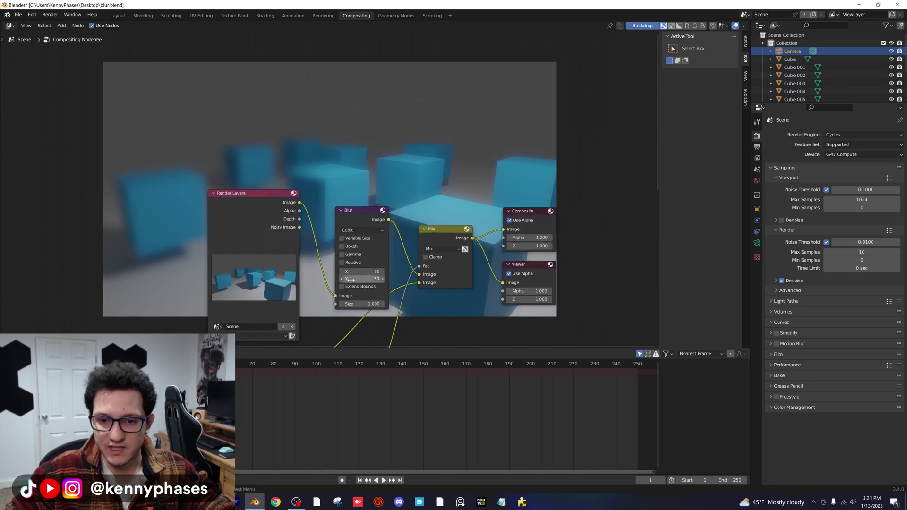
left_click(361, 271)
type("20")
key("Tab")
type("20")
key("Return")
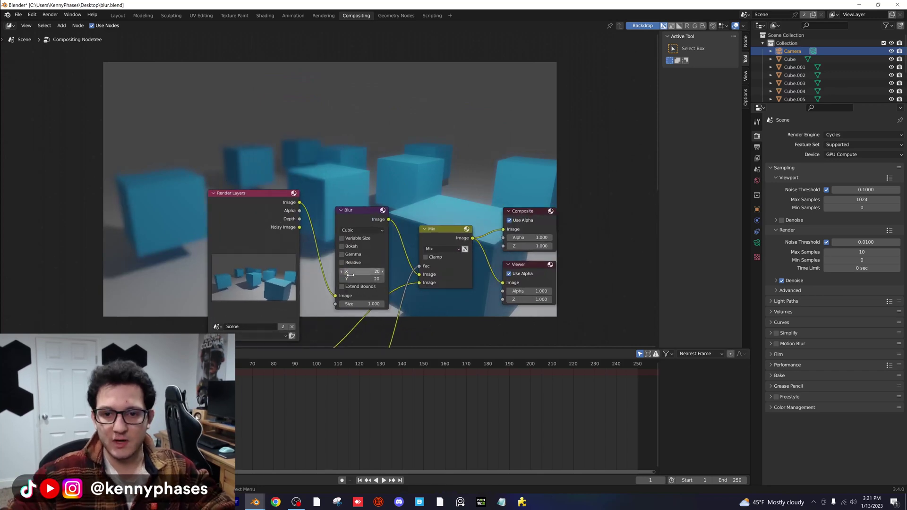
Reduce the Blur node's X and Y values to 10.
left_click(371, 274)
type("10")
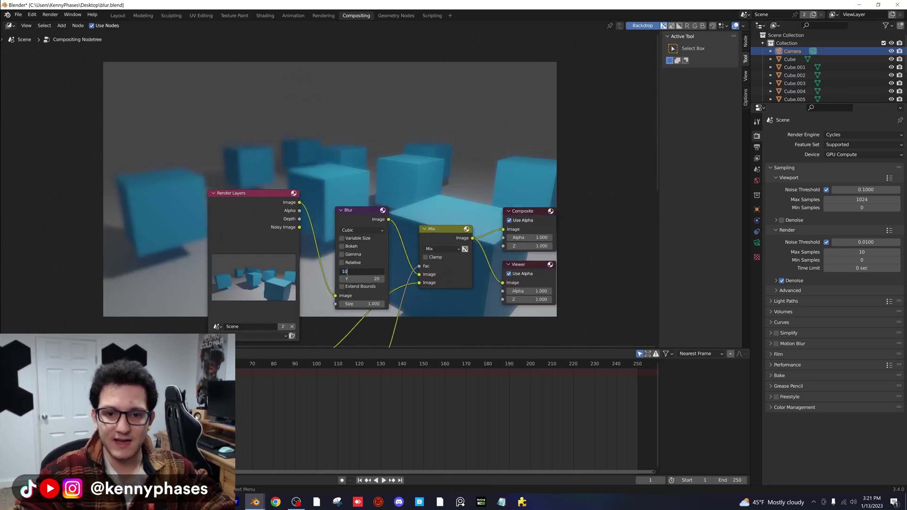
key("Tab")
type("10")
key("Return")
Try a horizontal blur of 85, undo it, and raise the Blur node's Y value to 181.
left_click_drag(357, 274, 423, 274)
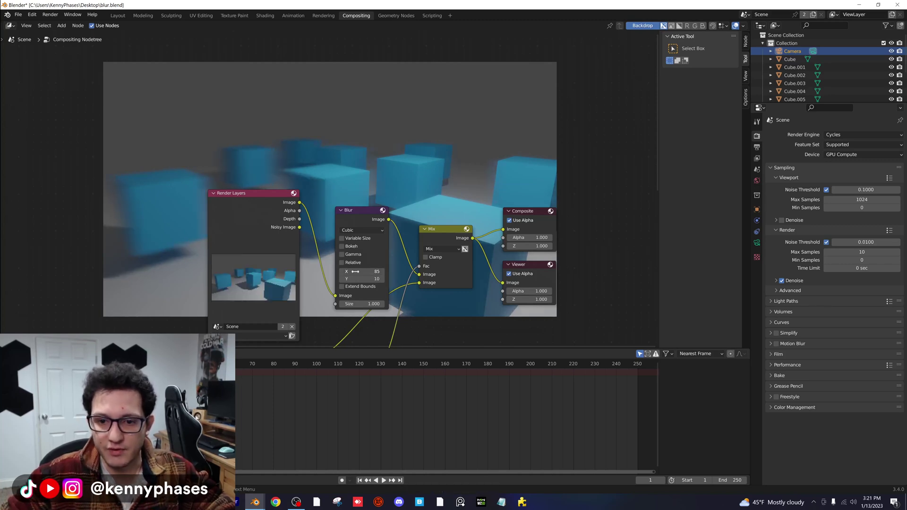
key("ctrl+z")
left_click_drag(362, 279, 455, 279)
Change the Blur node's filter type to Gaussian and set both its X and Y values to 20.
left_click(355, 230)
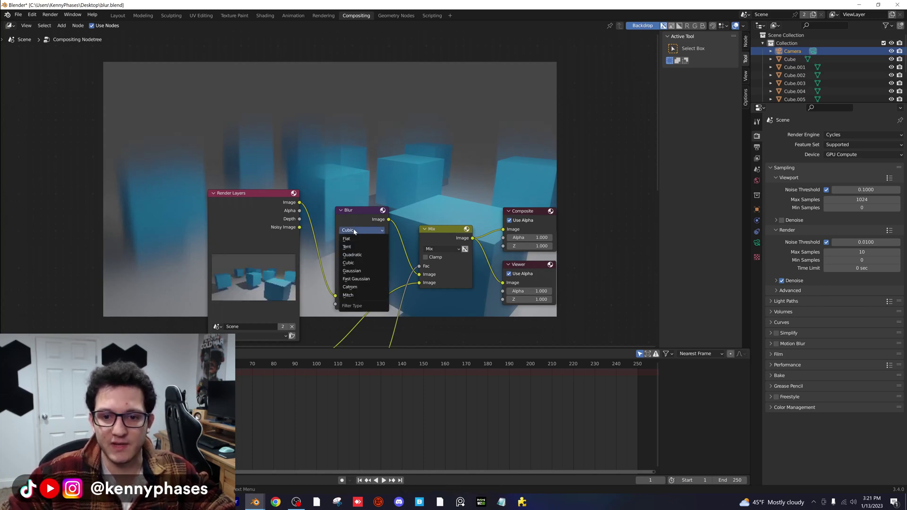
left_click(362, 271)
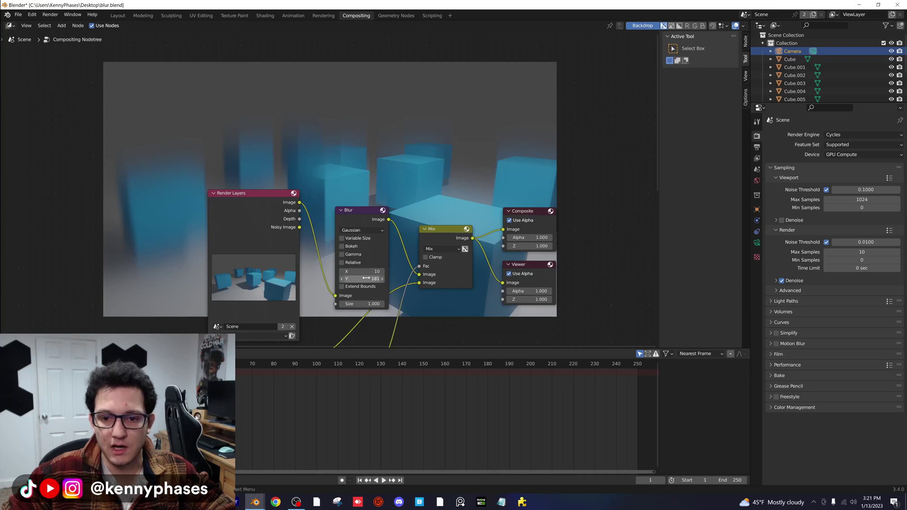
left_click_drag(367, 278, 323, 278)
left_click(362, 271)
type("1")
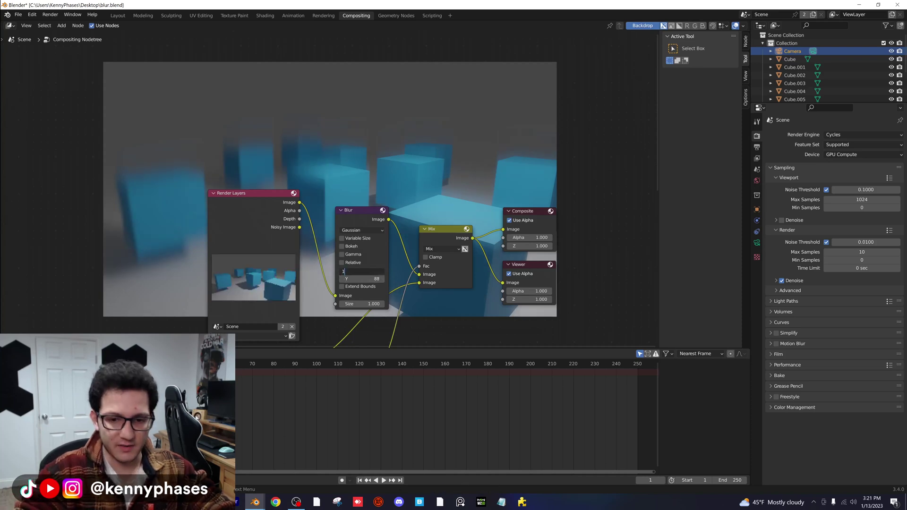
key("BackSpace")
type("20")
key("Tab")
type("20")
key("Return")
Examine the blurred cubes in the backdrop and review the complete compositing node setup.
scroll(355, 132, "down", 3)
middle_click_drag(364, 158, 365, 222)
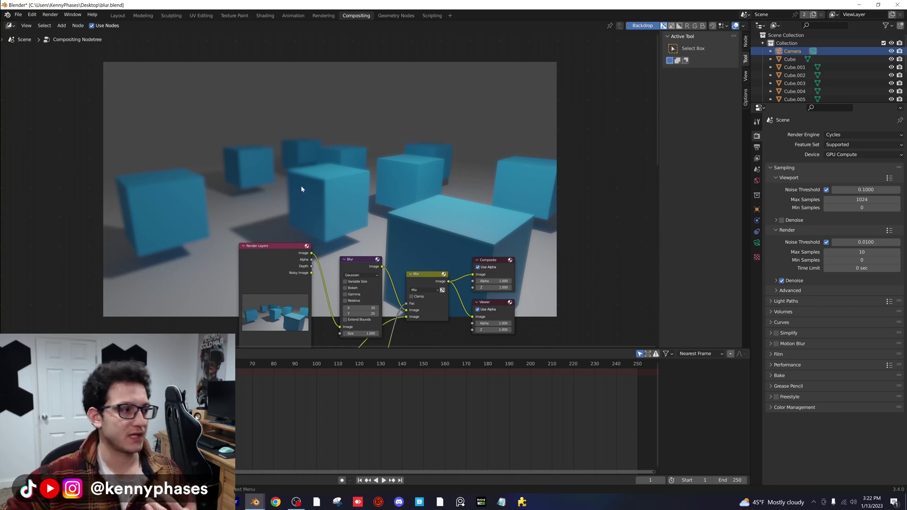
scroll(303, 189, "down", 1)
middle_click_drag(330, 202, 452, 127)
scroll(491, 185, "up", 2)
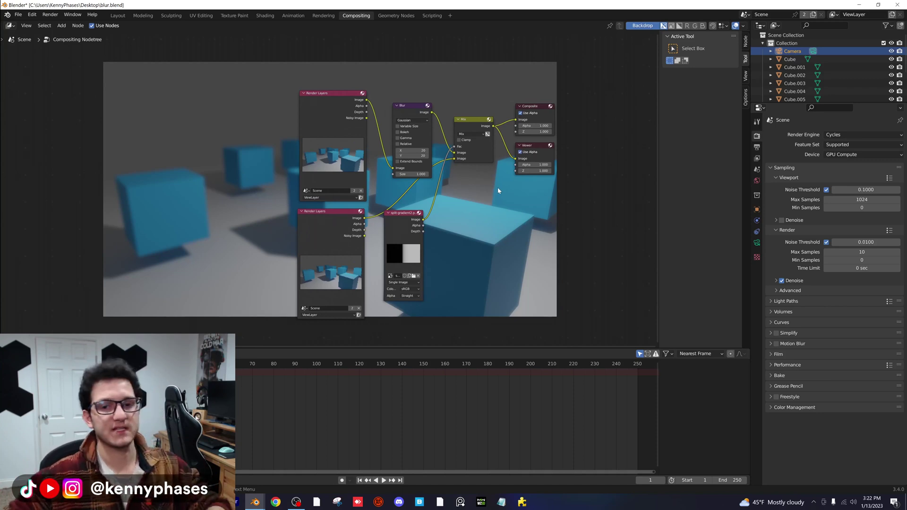
scroll(405, 168, "up", 3)
middle_click_drag(380, 194, 383, 195)
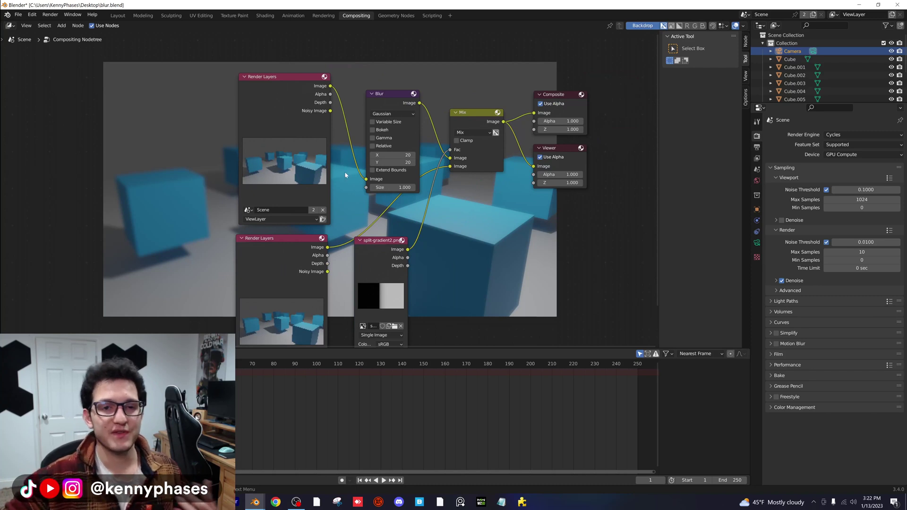
scroll(348, 181, "up", 2)
middle_click_drag(444, 225, 391, 220)
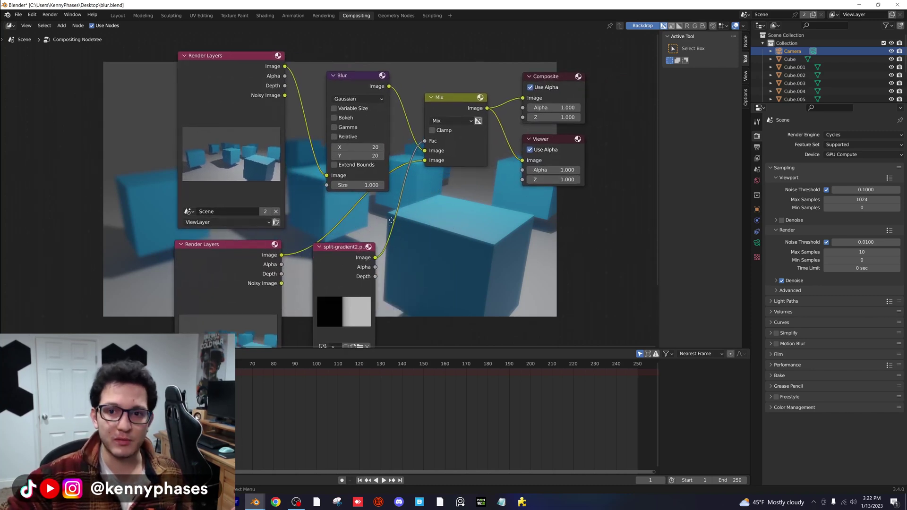
scroll(391, 220, "down", 2)
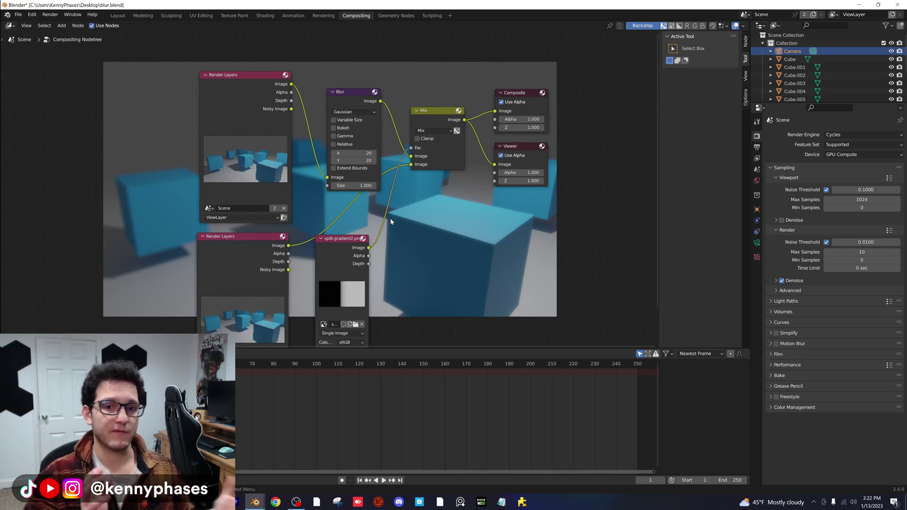
mouse_move(415, 263)
middle_mouse_down("ctrl")
mouse_move(421, 226)
mouse_move(403, 285)
mouse_move(405, 276)
middle_mouse_up("ctrl")
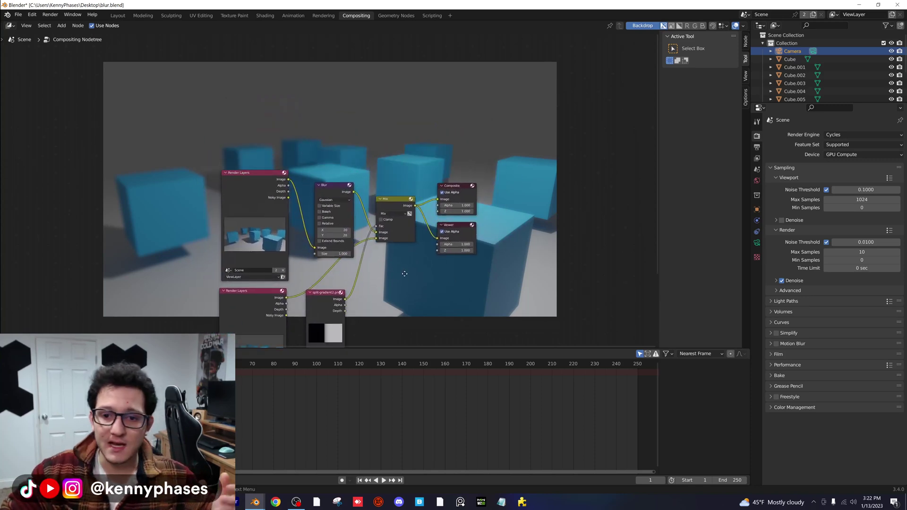